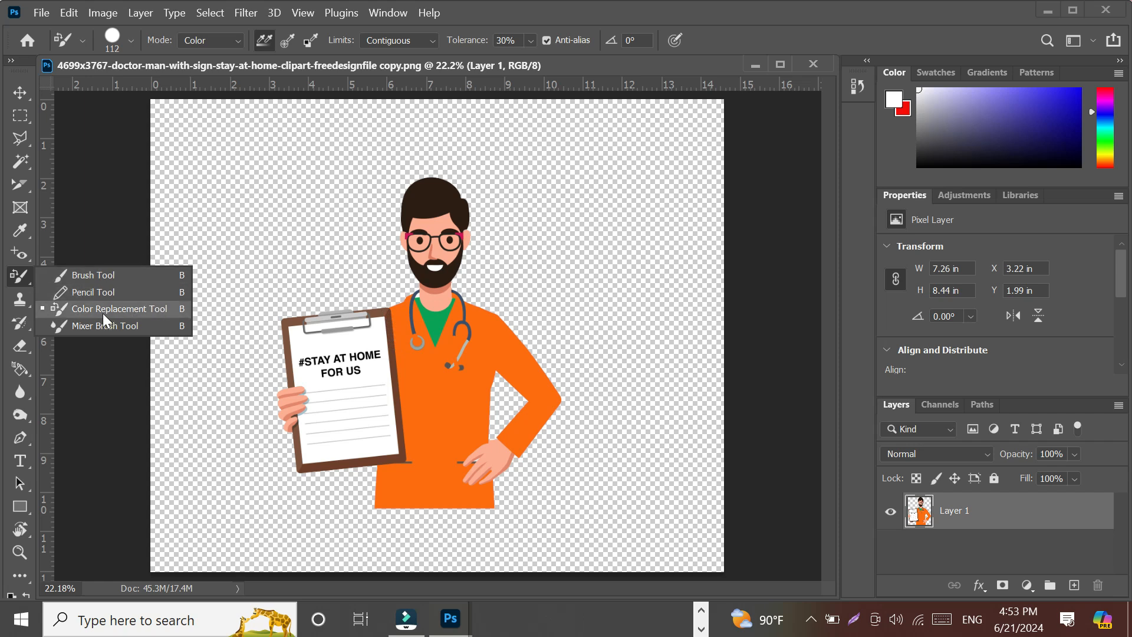
# - Select the Color Replacement Tool and enlarge its brush to 505 px
pyautogui.click(133, 306)
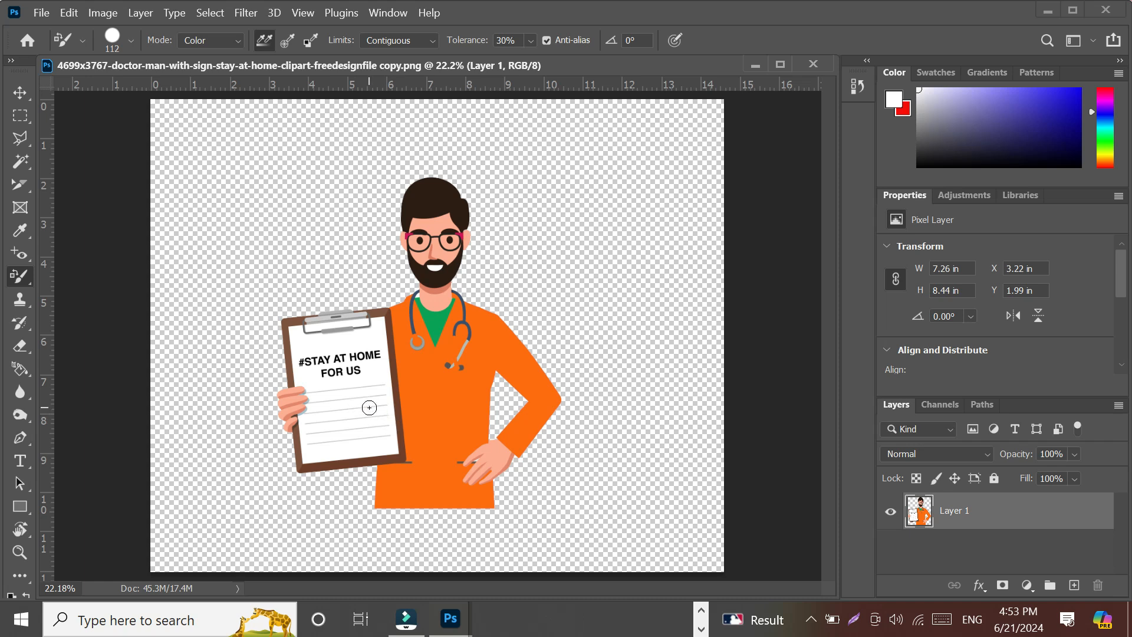
pyautogui.keyDown('alt'); pyautogui.rightClick(369, 407); pyautogui.keyUp('alt')
pyautogui.moveTo(369, 408)
pyautogui.mouseDown()
pyautogui.moveTo(467, 398)
pyautogui.moveTo(371, 388)
pyautogui.moveTo(447, 408)
pyautogui.mouseUp()
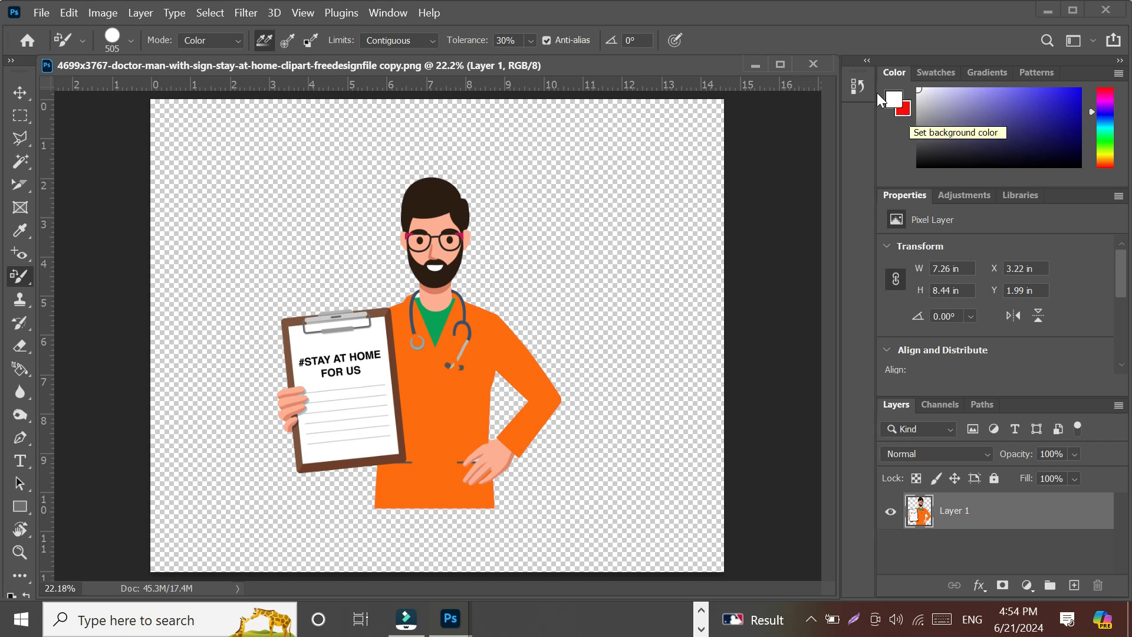
# - Set the foreground color to a saturated blue, 2112ef, for the Color Replacement Tool
pyautogui.click(895, 105)
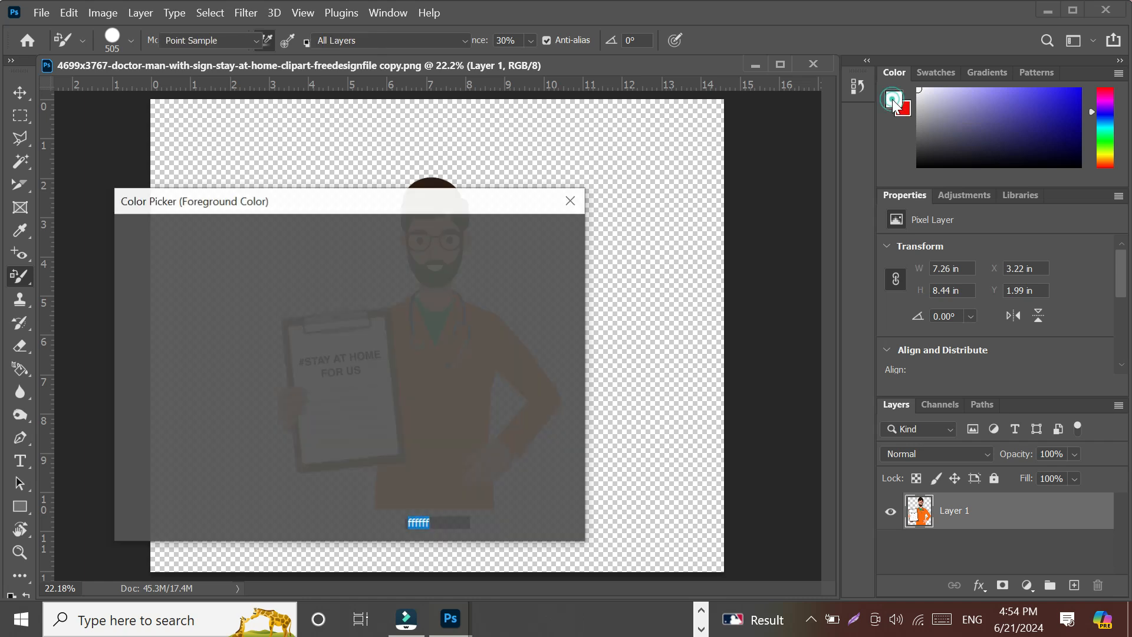
pyautogui.moveTo(292, 284); pyautogui.dragTo(332, 256)
pyautogui.click(528, 235)
pyautogui.press('b')
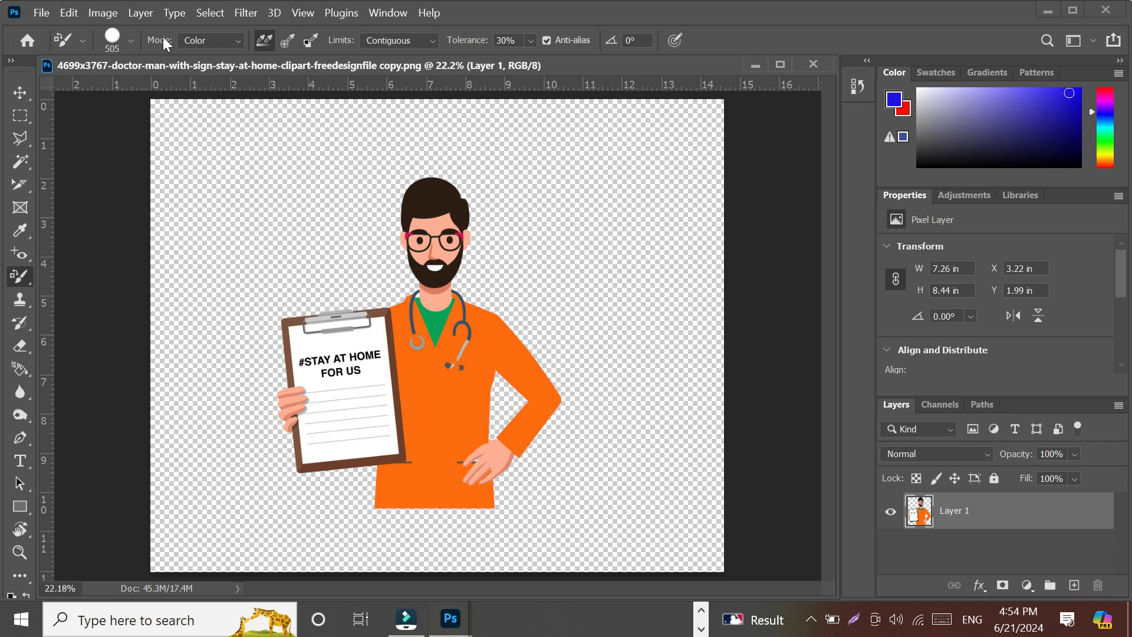
# - Try painting blue over the whole doctor figure in Color mode with continuous sampling, and undo the strokes
pyautogui.click(238, 40)
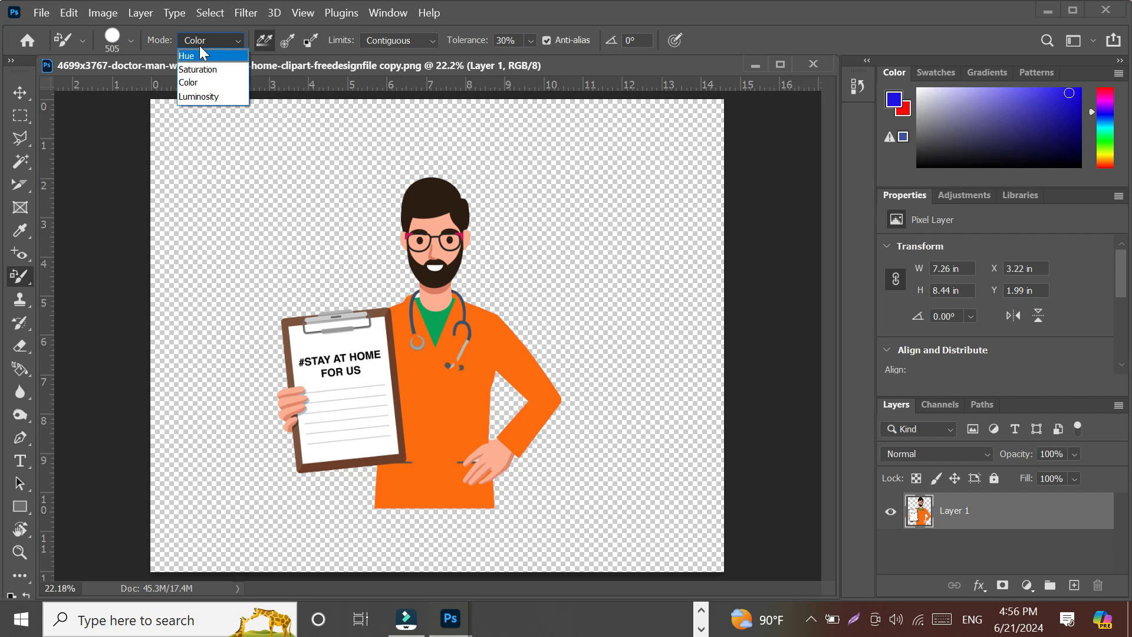
pyautogui.click(203, 82)
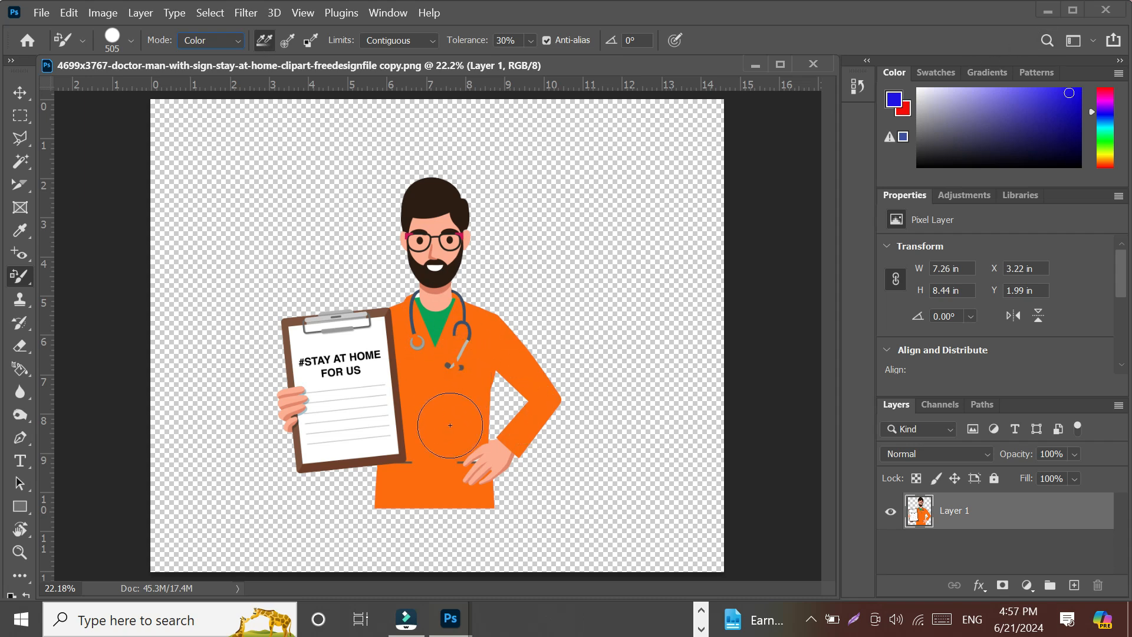
pyautogui.moveTo(450, 426)
pyautogui.mouseDown()
pyautogui.moveTo(447, 454)
pyautogui.moveTo(466, 312)
pyautogui.moveTo(502, 333)
pyautogui.moveTo(534, 378)
pyautogui.moveTo(522, 437)
pyautogui.moveTo(485, 369)
pyautogui.moveTo(480, 413)
pyautogui.moveTo(437, 411)
pyautogui.moveTo(410, 296)
pyautogui.moveTo(428, 469)
pyautogui.moveTo(434, 448)
pyautogui.moveTo(413, 487)
pyautogui.moveTo(399, 486)
pyautogui.moveTo(466, 490)
pyautogui.moveTo(475, 474)
pyautogui.moveTo(465, 473)
pyautogui.moveTo(478, 489)
pyautogui.moveTo(538, 380)
pyautogui.moveTo(437, 312)
pyautogui.moveTo(430, 221)
pyautogui.moveTo(425, 263)
pyautogui.moveTo(451, 262)
pyautogui.moveTo(453, 242)
pyautogui.moveTo(435, 230)
pyautogui.moveTo(395, 240)
pyautogui.moveTo(467, 242)
pyautogui.moveTo(336, 362)
pyautogui.moveTo(403, 395)
pyautogui.mouseUp()
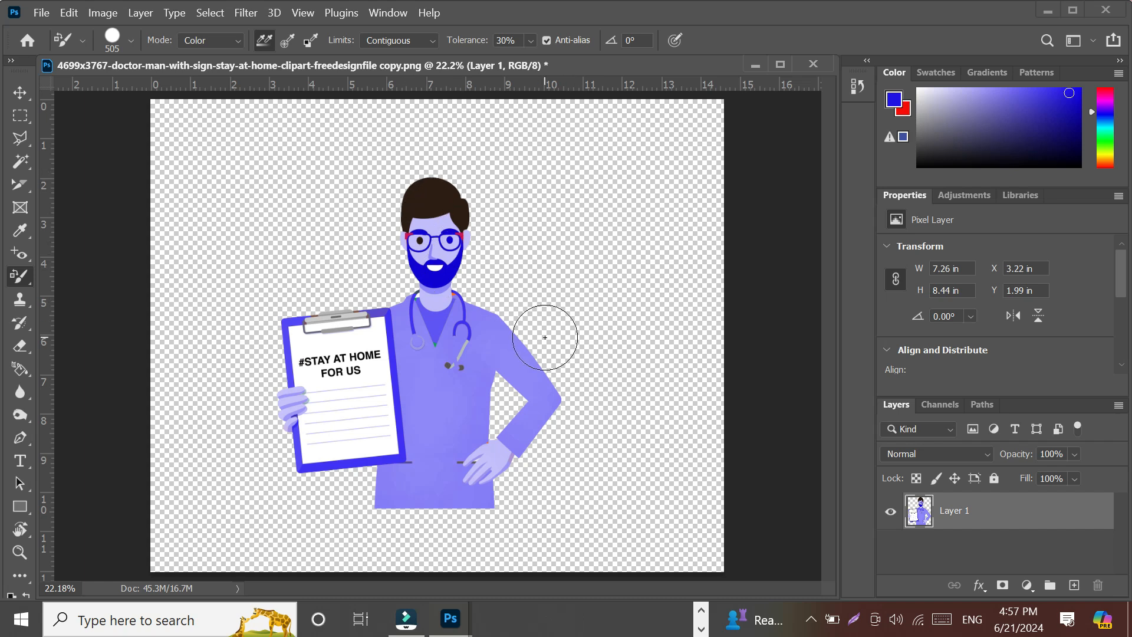
pyautogui.hotkey('ctrl', 'z')
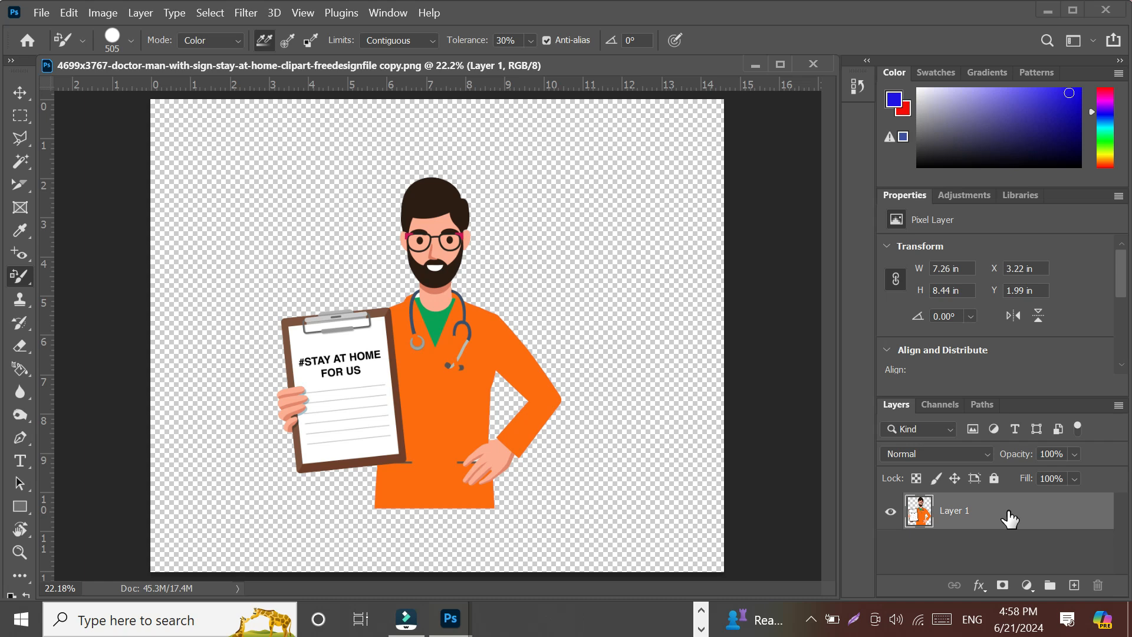
# - Duplicate Layer 1 and recolor the doctor's orange coat blue on the copy, sampling the color only once
pyautogui.hotkey('ctrl', 'j')
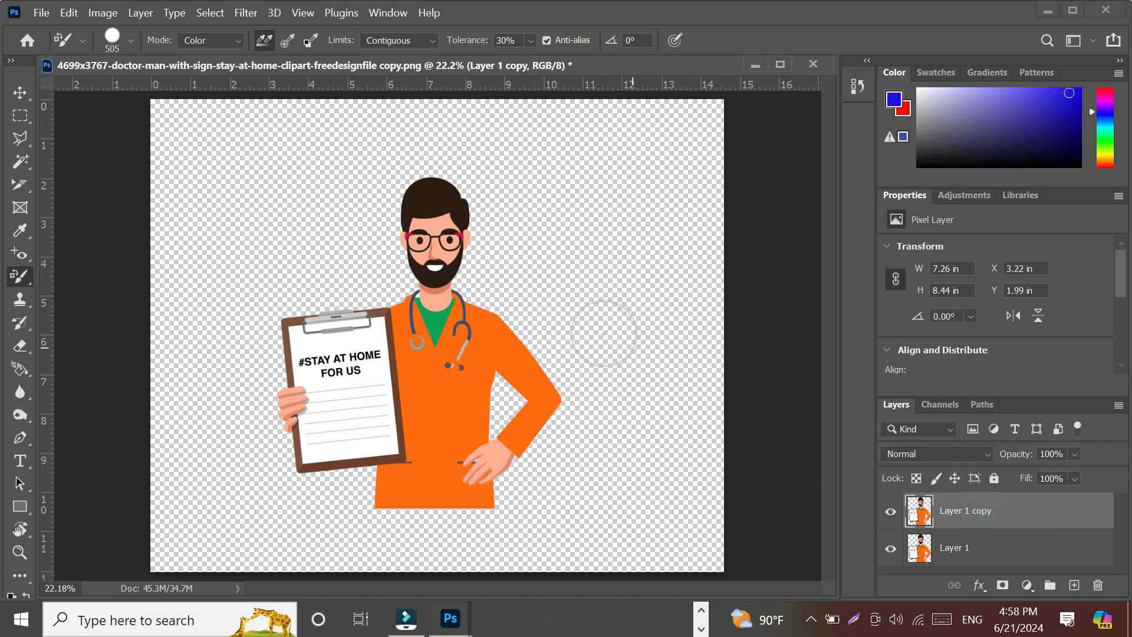
pyautogui.click(284, 41)
pyautogui.moveTo(436, 439)
pyautogui.mouseDown()
pyautogui.moveTo(453, 275)
pyautogui.moveTo(433, 214)
pyautogui.moveTo(514, 410)
pyautogui.moveTo(500, 454)
pyautogui.moveTo(449, 505)
pyautogui.moveTo(481, 505)
pyautogui.moveTo(466, 375)
pyautogui.moveTo(480, 419)
pyautogui.moveTo(513, 439)
pyautogui.moveTo(541, 367)
pyautogui.moveTo(453, 439)
pyautogui.moveTo(418, 312)
pyautogui.moveTo(407, 502)
pyautogui.moveTo(380, 507)
pyautogui.moveTo(390, 490)
pyautogui.moveTo(364, 316)
pyautogui.mouseUp()
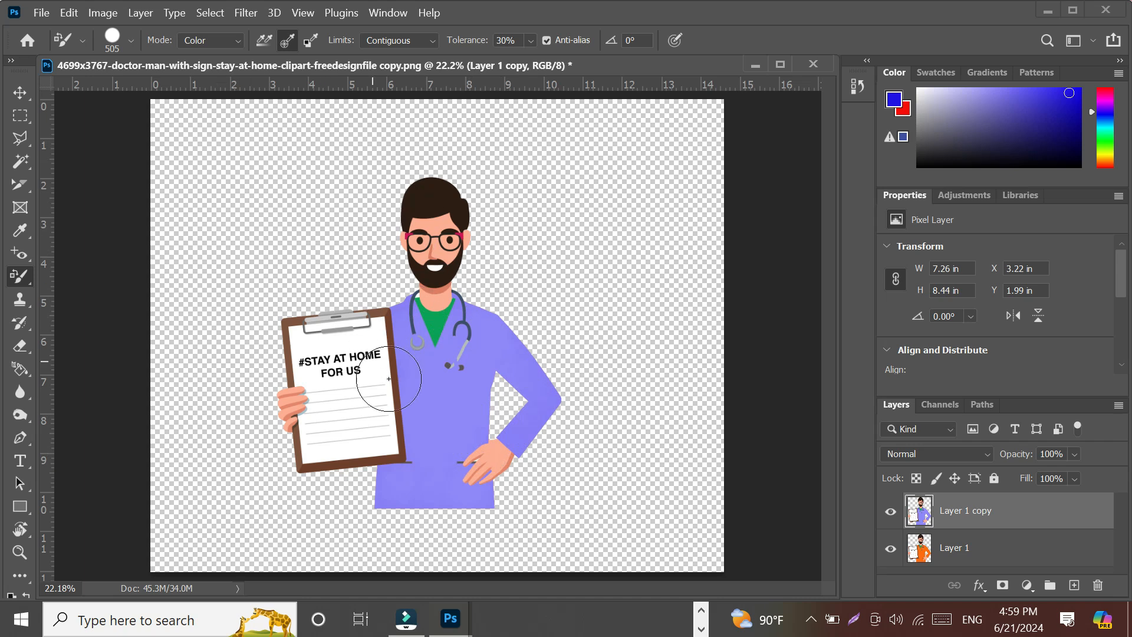
# - Switch to the jhkj.png document with the backpack illustration
pyautogui.moveTo(453, 626)
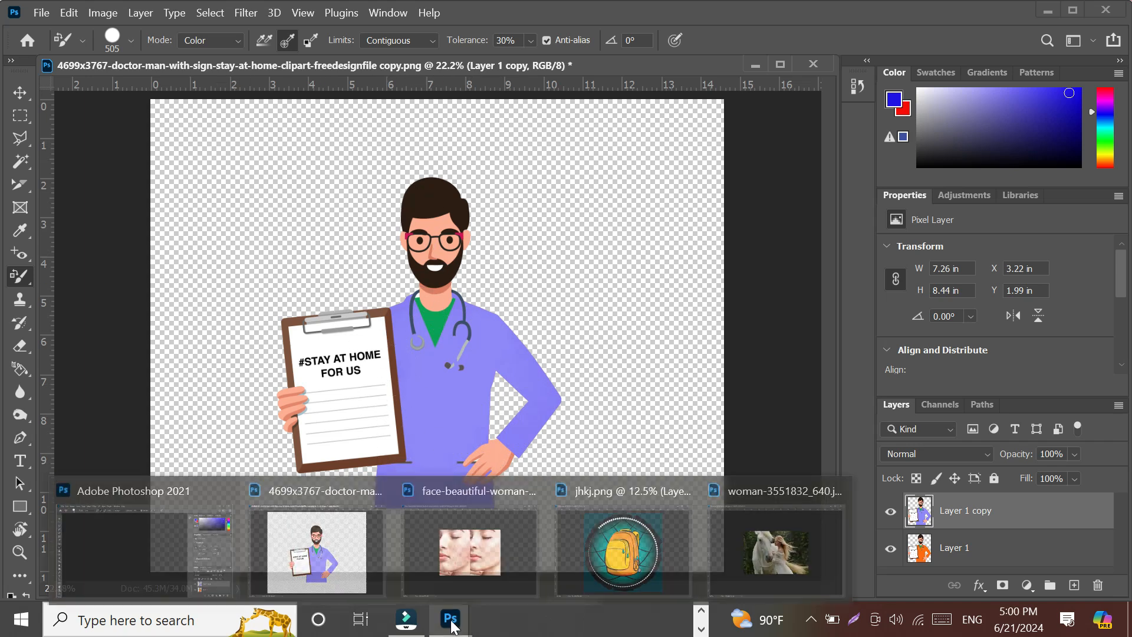
pyautogui.click(611, 568)
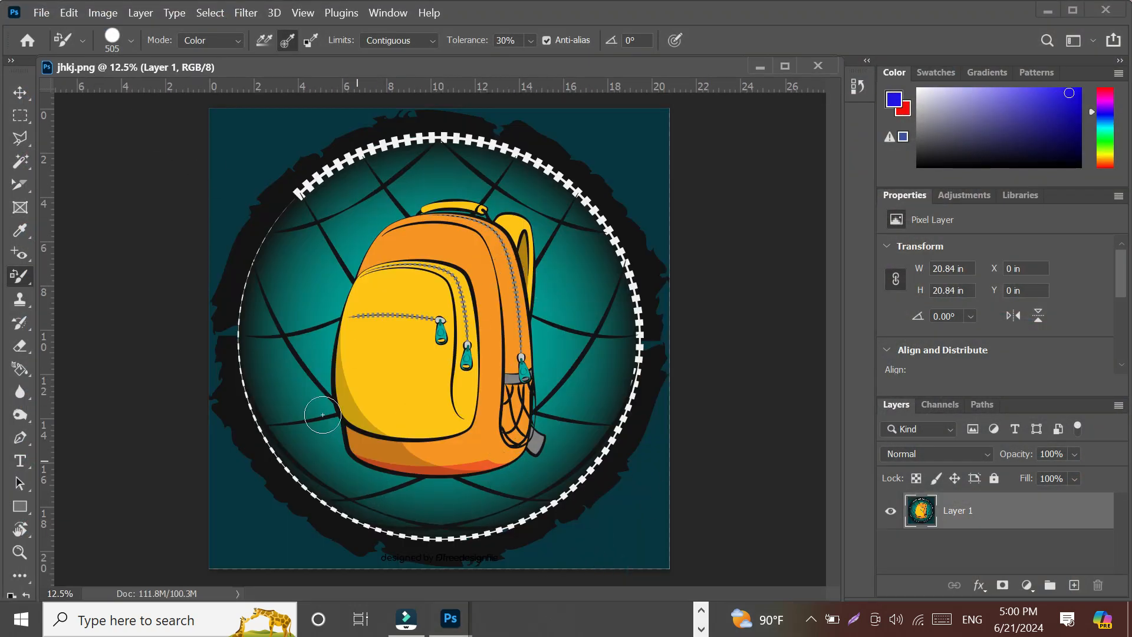
pyautogui.click(41, 13)
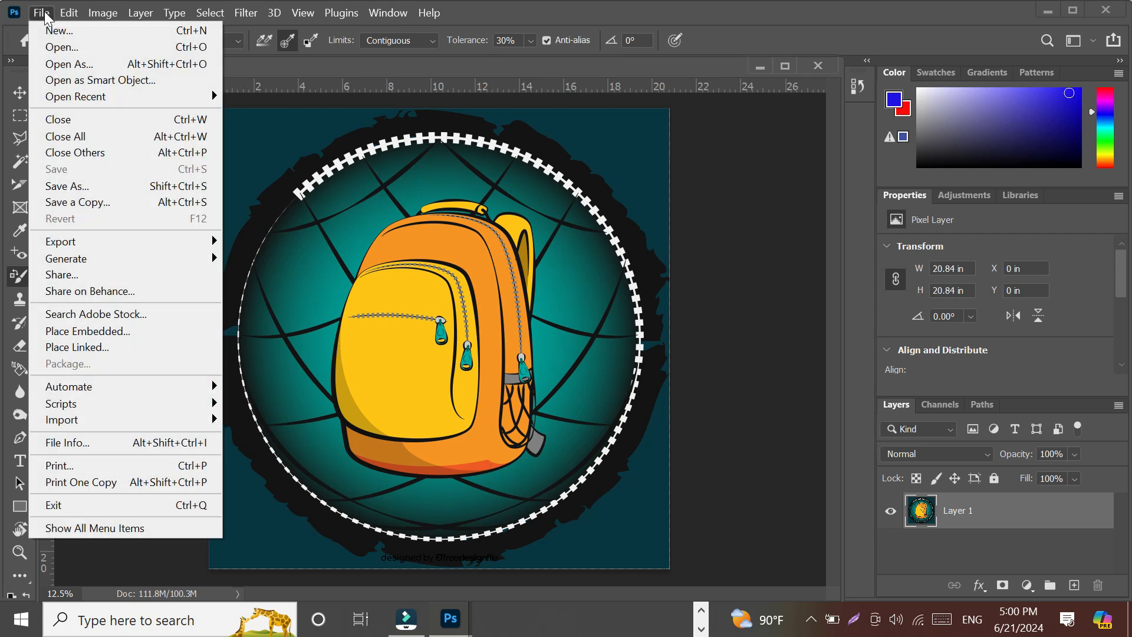
pyautogui.click(61, 43)
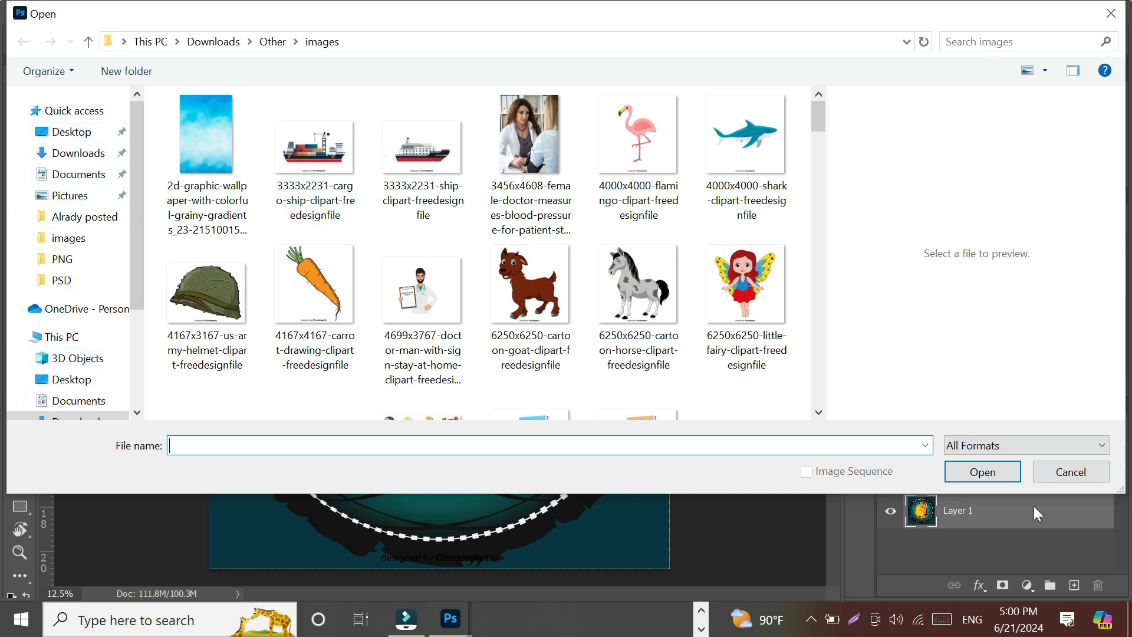
pyautogui.click(1111, 13)
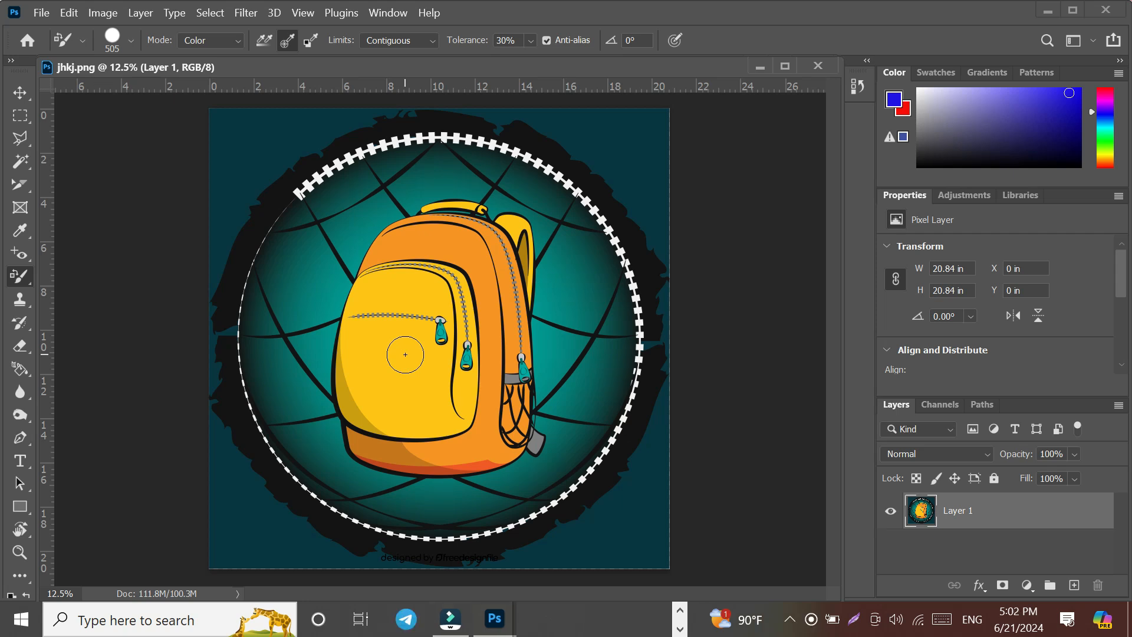
# - Enlarge the color replacement brush to 4249 px and set the foreground color to red, ef1217
pyautogui.moveTo(405, 355)
pyautogui.mouseDown()
pyautogui.moveTo(593, 386)
pyautogui.moveTo(424, 405)
pyautogui.moveTo(490, 407)
pyautogui.moveTo(588, 382)
pyautogui.moveTo(454, 398)
pyautogui.mouseUp()
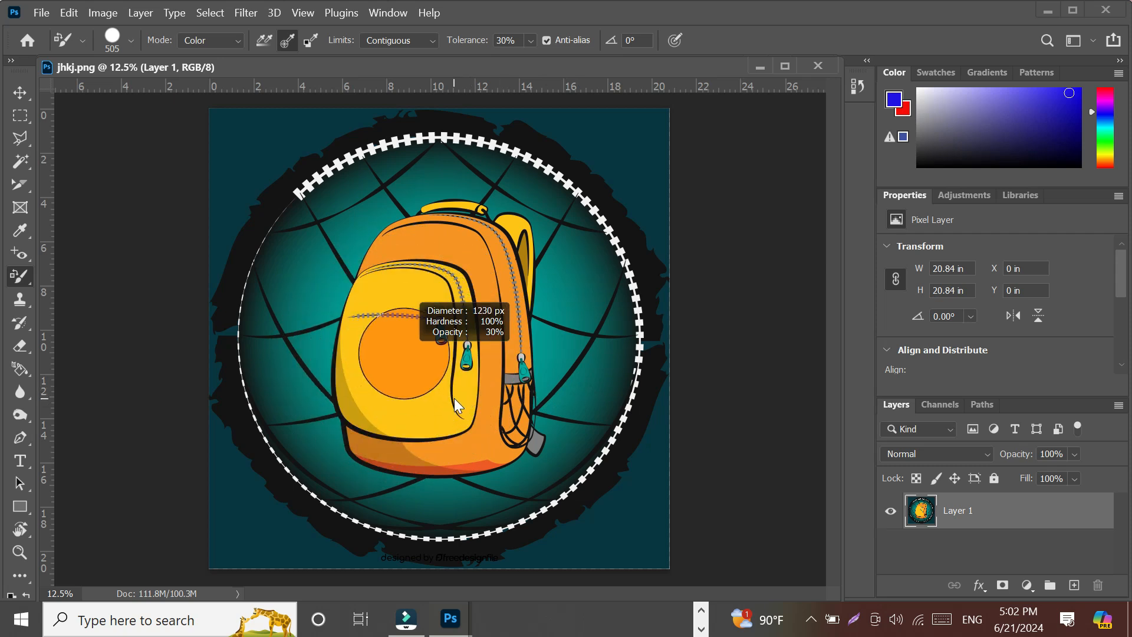
pyautogui.moveTo(454, 399)
pyautogui.mouseDown()
pyautogui.moveTo(528, 398)
pyautogui.moveTo(611, 359)
pyautogui.moveTo(712, 345)
pyautogui.moveTo(664, 361)
pyautogui.mouseUp()
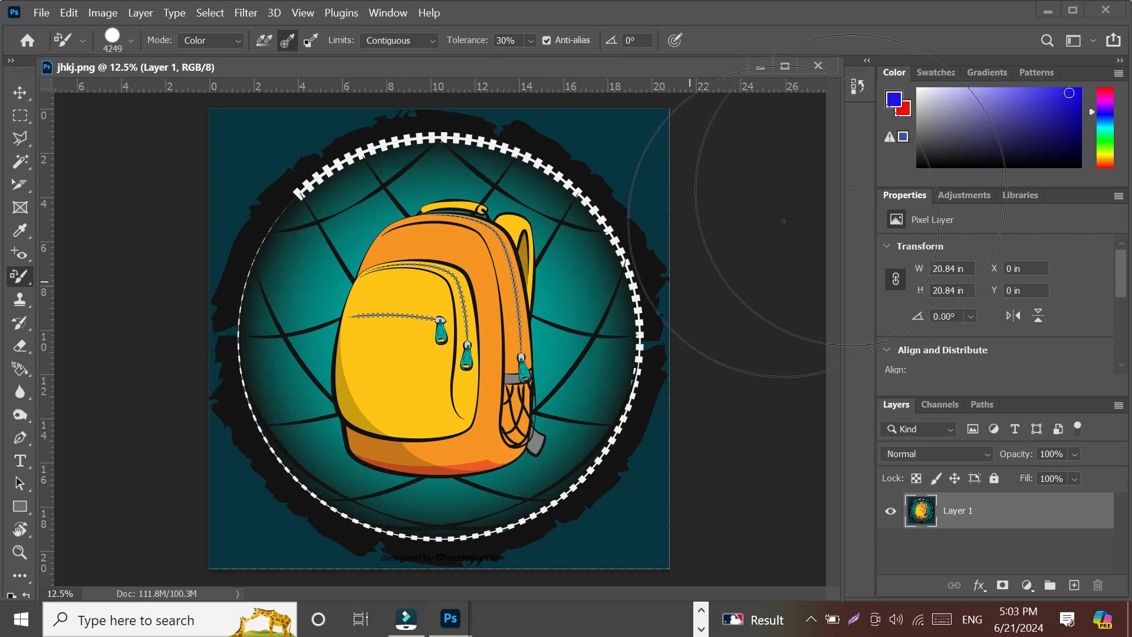
pyautogui.click(898, 106)
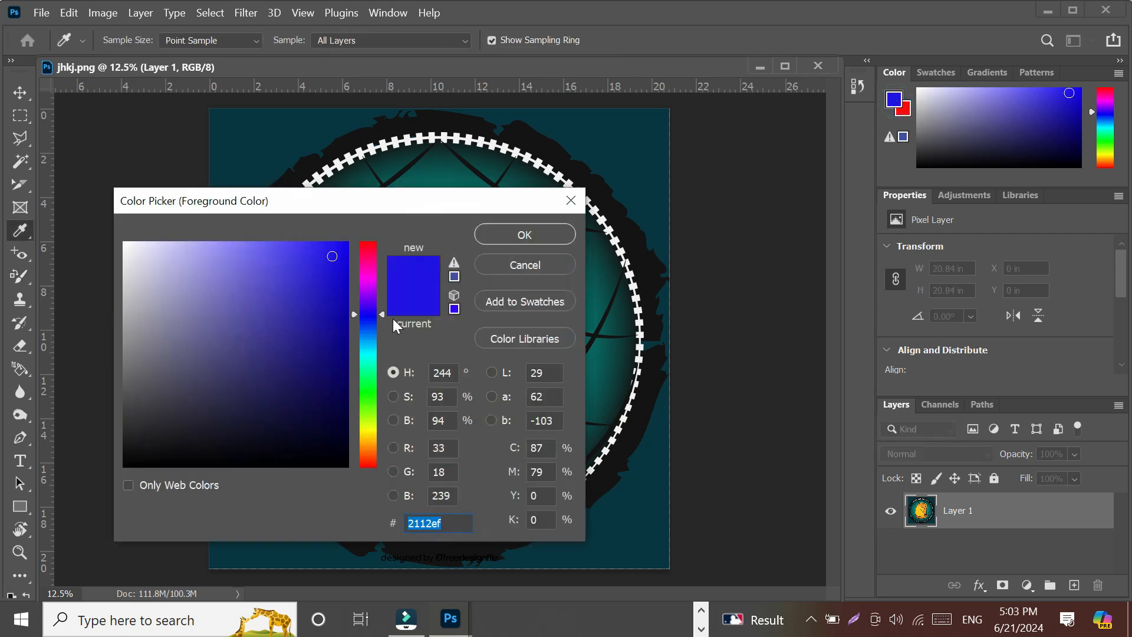
pyautogui.moveTo(371, 260); pyautogui.dragTo(375, 242)
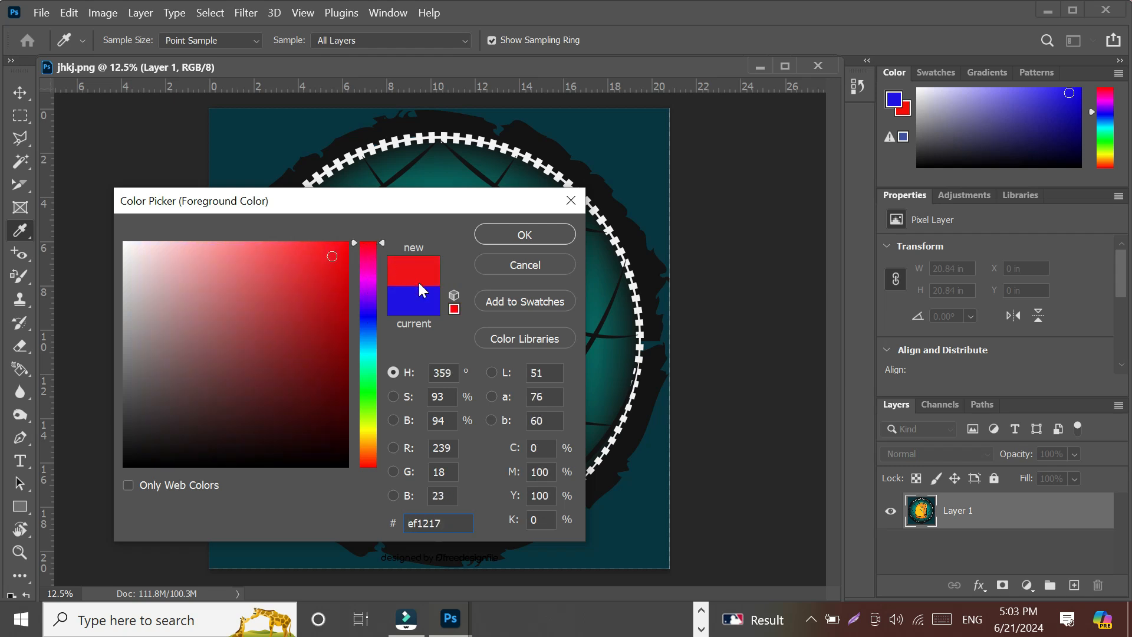
pyautogui.click(524, 234)
pyautogui.press('b')
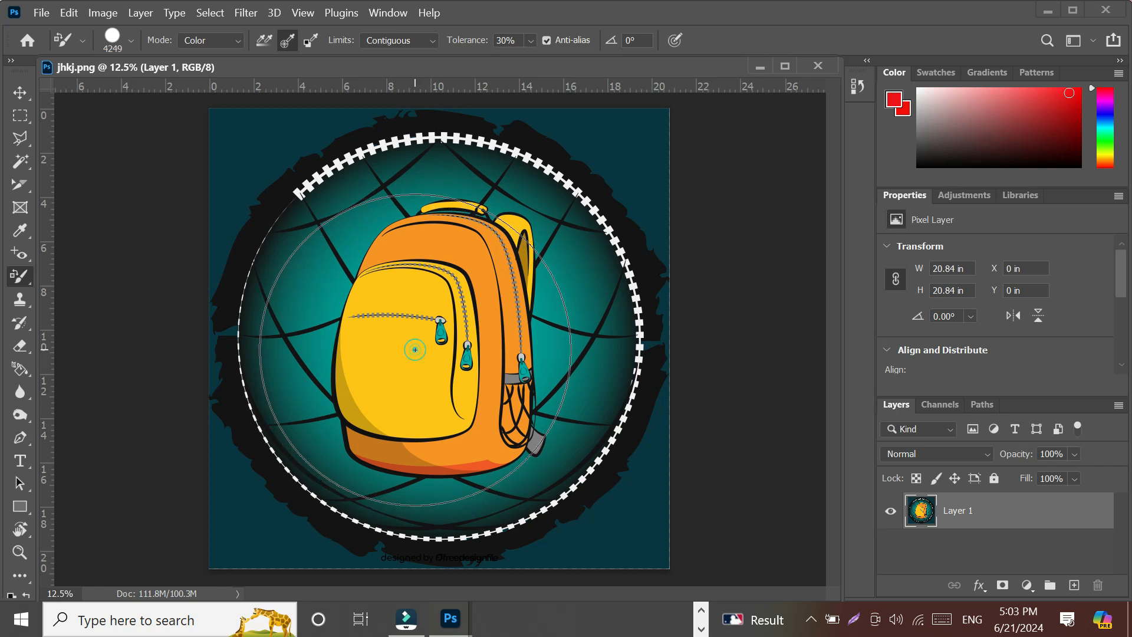
# - Try recoloring the backpack's yellow front pocket red with the Contiguous limit, and undo it
pyautogui.click(415, 349)
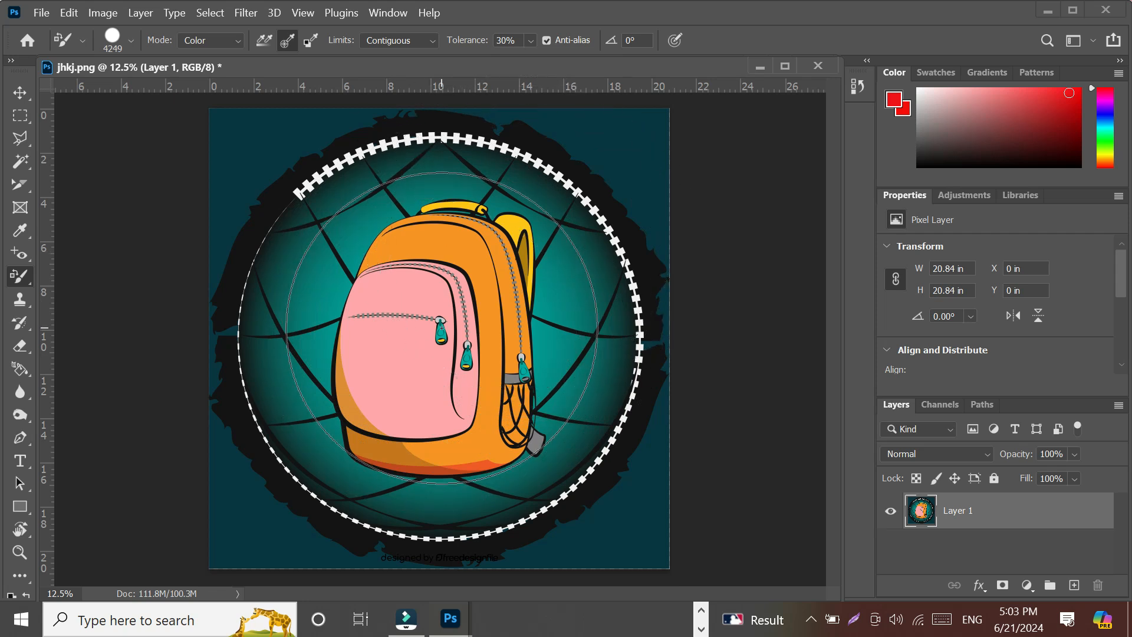
pyautogui.hotkey('ctrl', 'z')
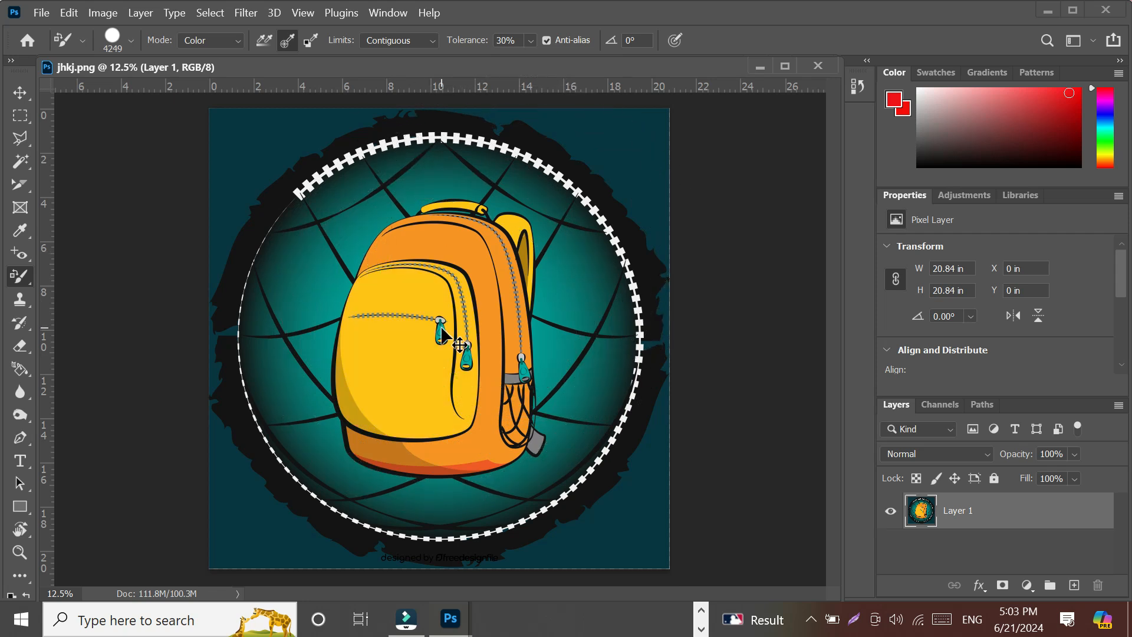
# - Set the limits to Discontiguous and recolor all the backpack's yellow areas, including the handle and strap, with the red
pyautogui.click(433, 42)
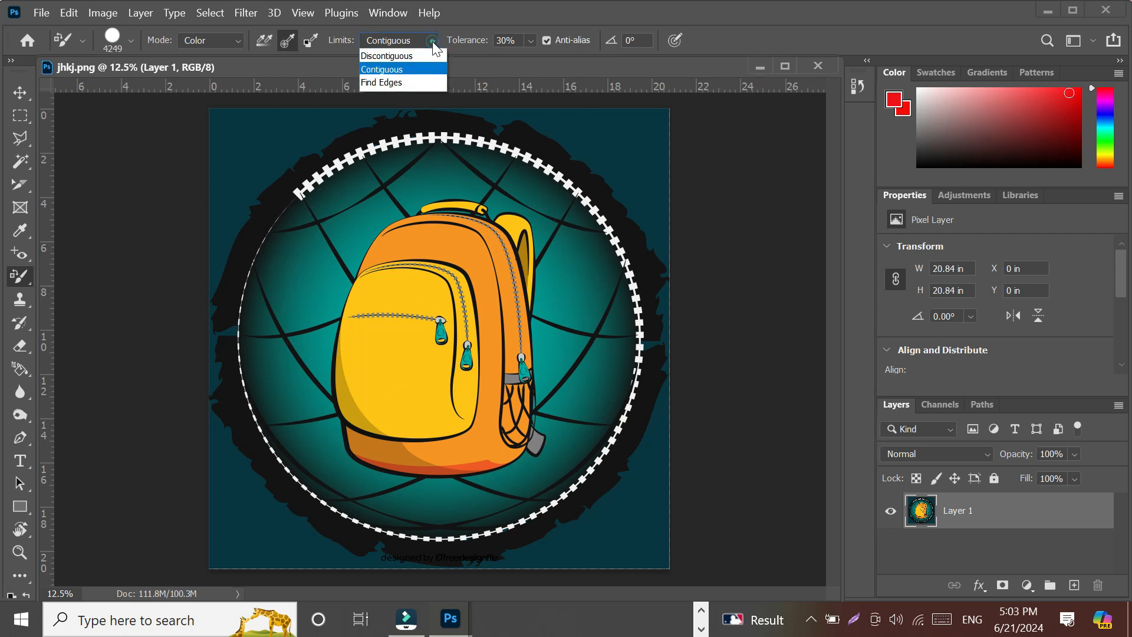
pyautogui.click(397, 55)
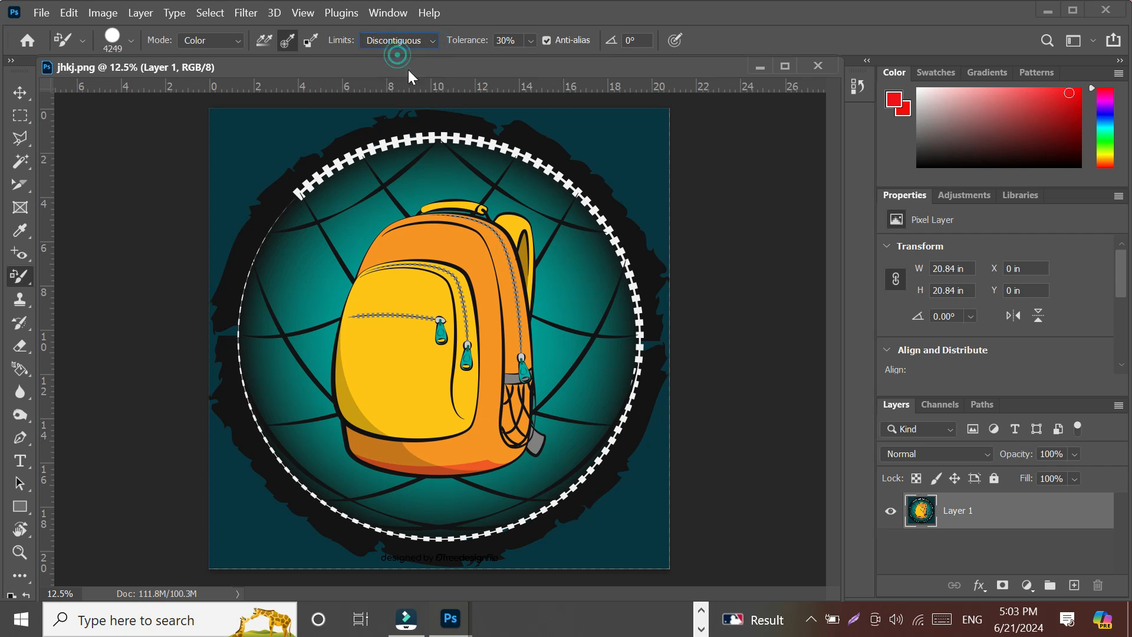
pyautogui.click(439, 301)
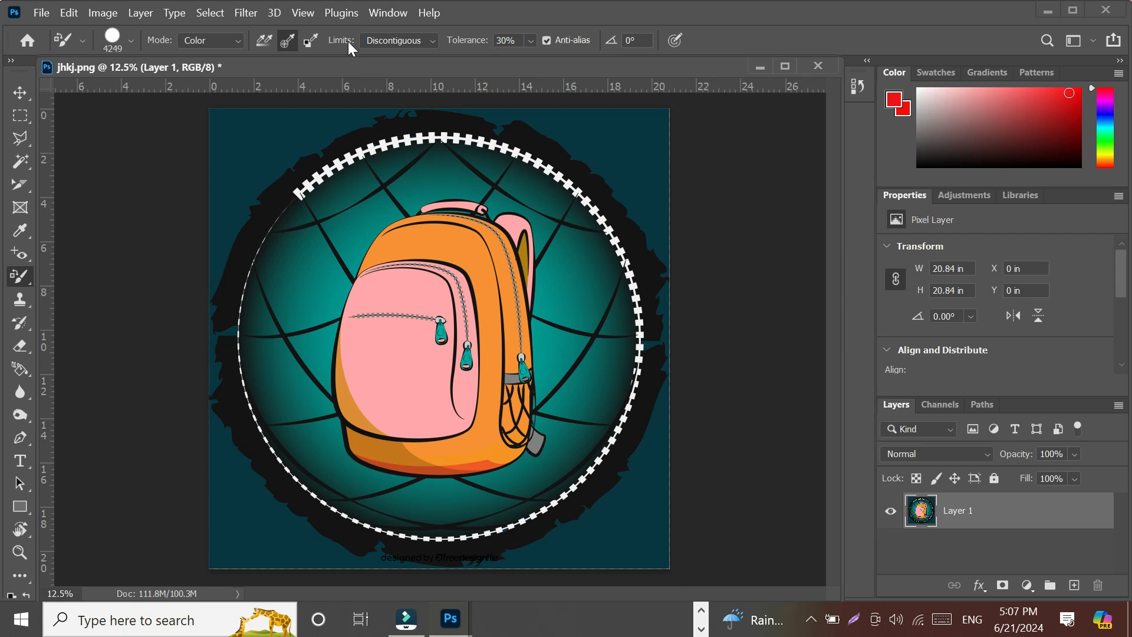
pyautogui.click(433, 40)
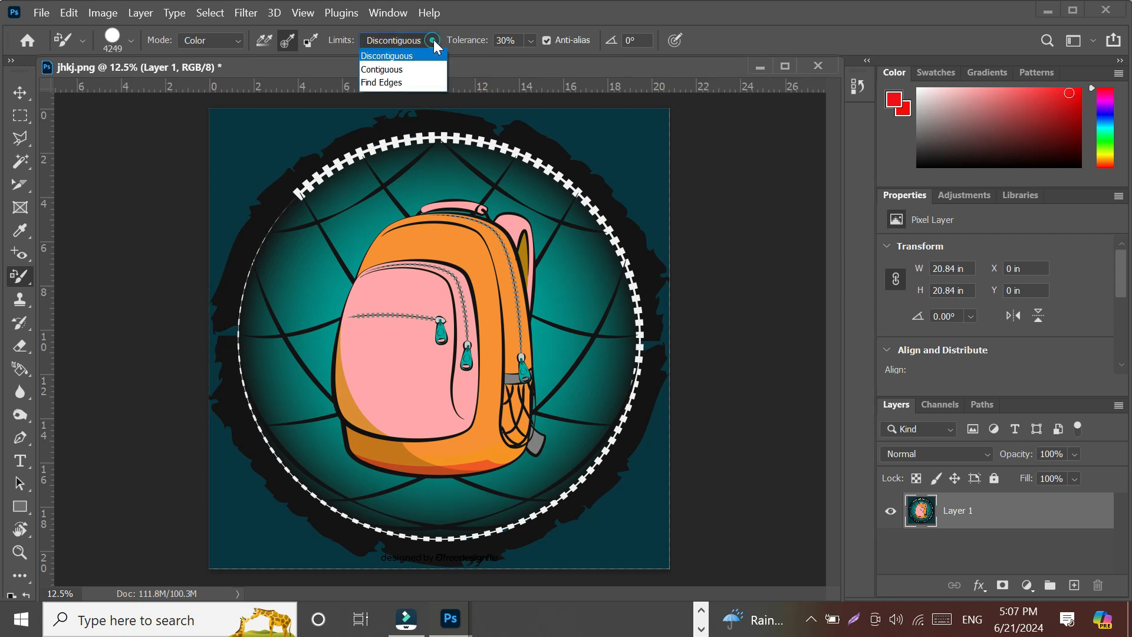
pyautogui.click(488, 10)
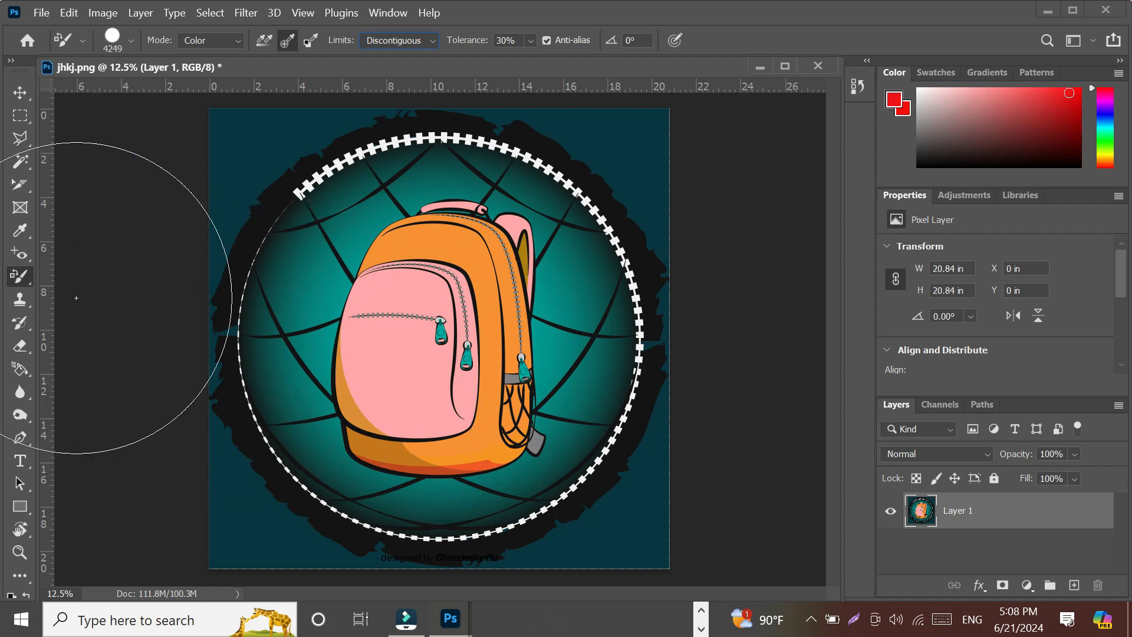
# - Activate the Mixer Brush Tool and switch to the woman-3551832_640.jpg document to use it there
pyautogui.rightClick(24, 278)
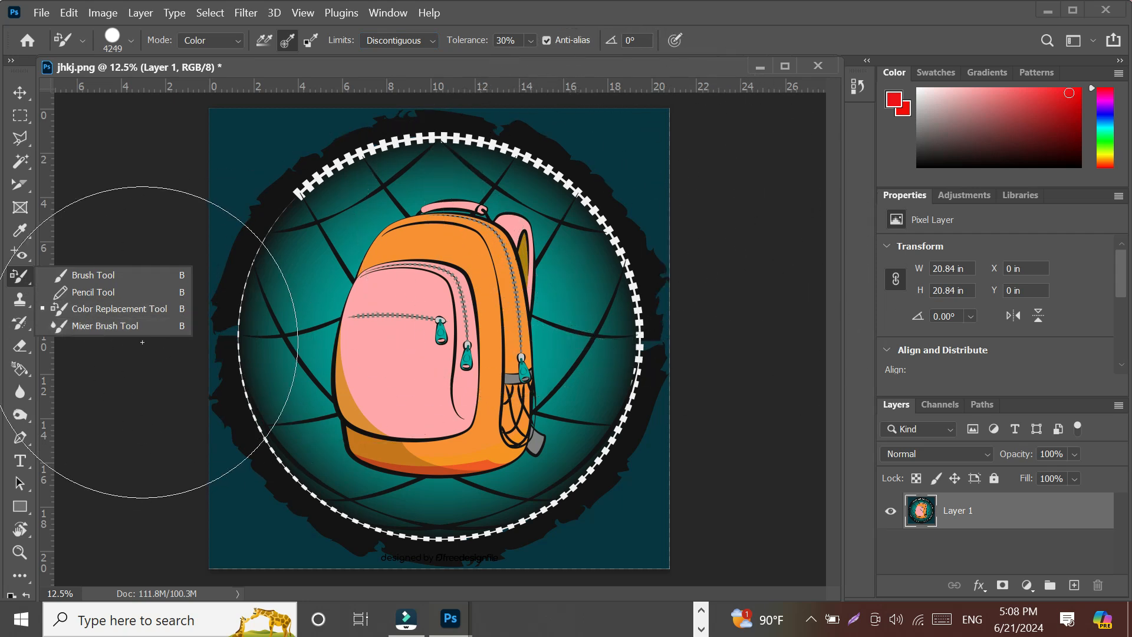
pyautogui.click(116, 327)
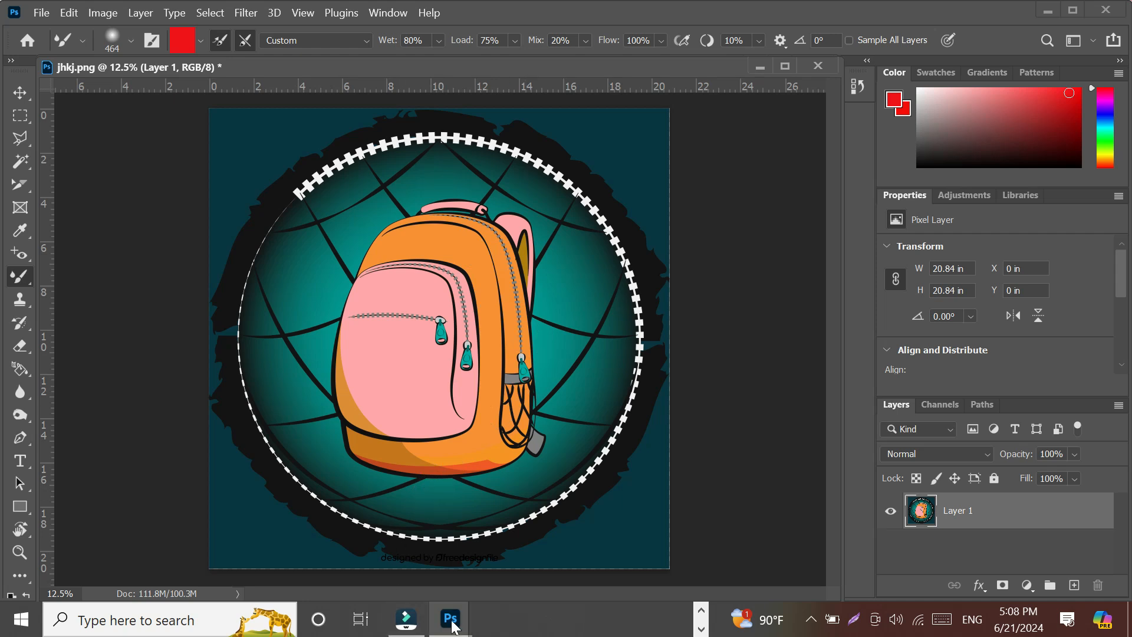
pyautogui.moveTo(455, 625)
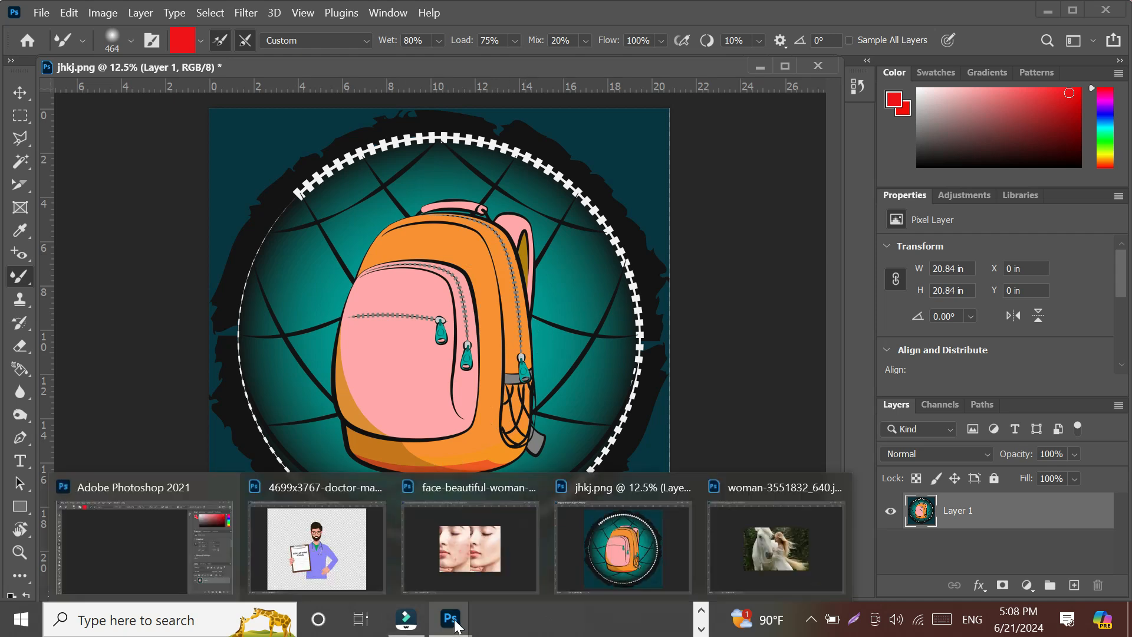
pyautogui.click(740, 566)
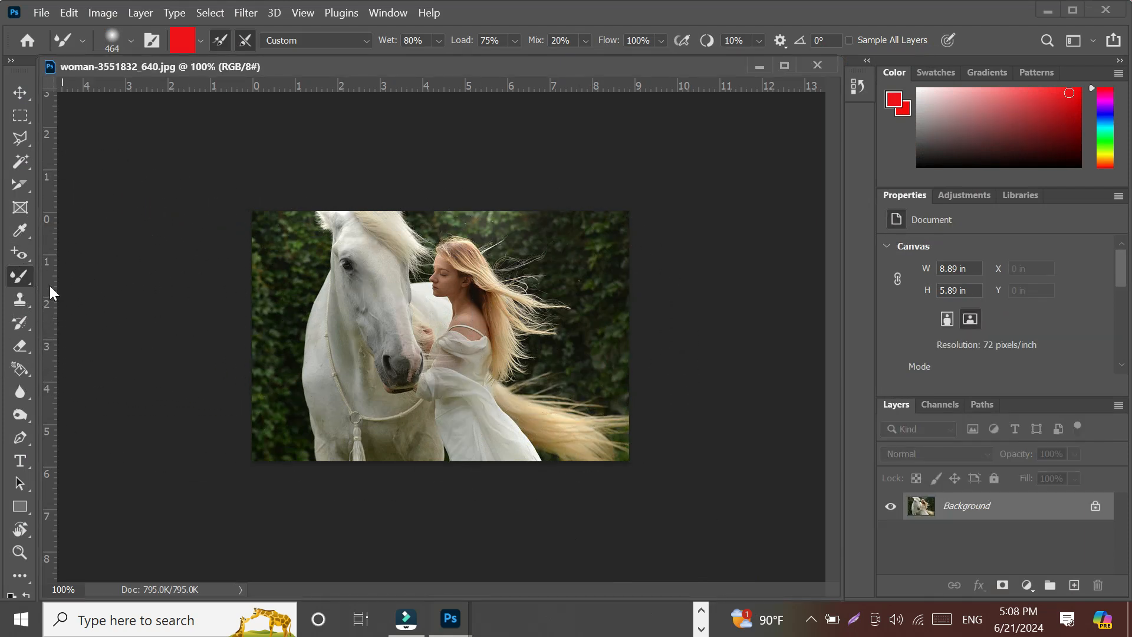
pyautogui.rightClick(19, 281)
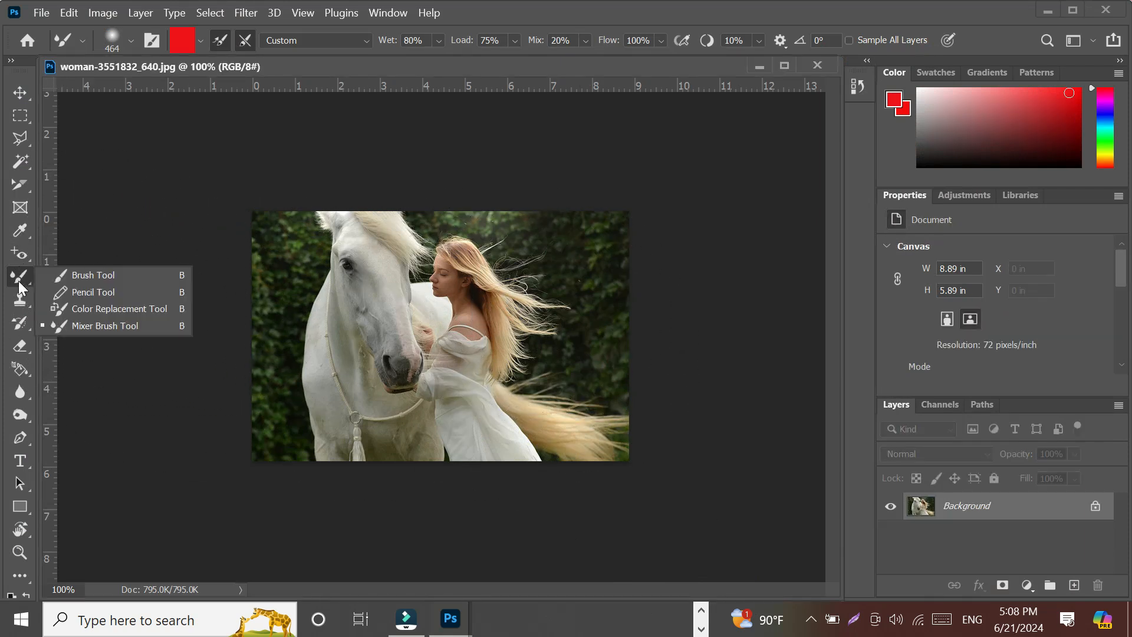
pyautogui.click(115, 328)
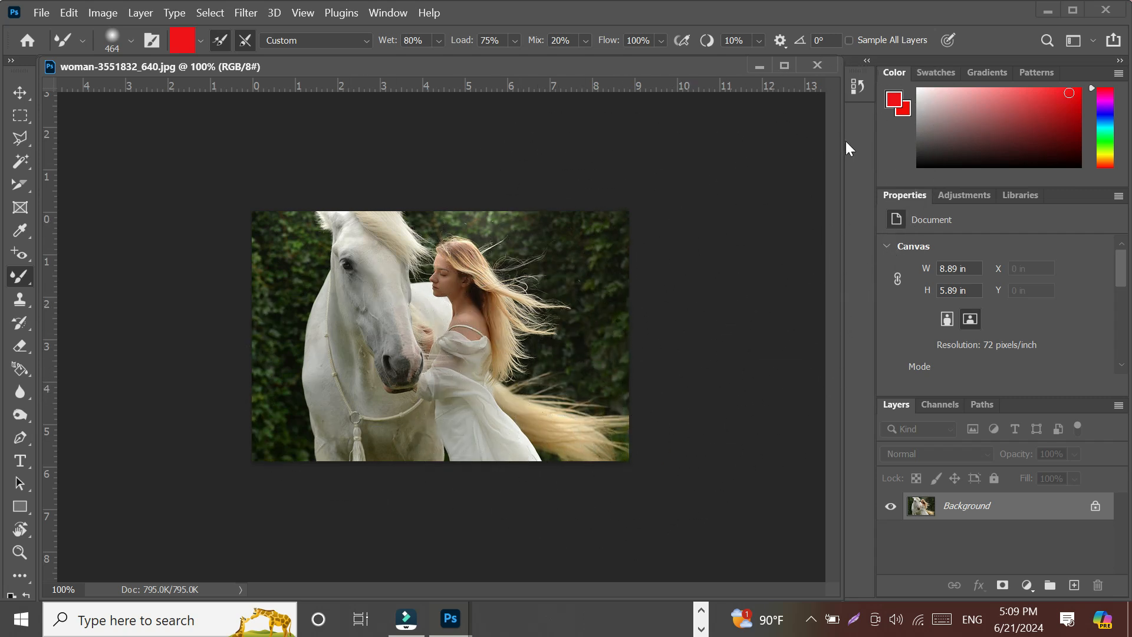
# - Set the foreground color to white, ffffff, for the Mixer Brush
pyautogui.click(897, 101)
pyautogui.moveTo(248, 346); pyautogui.dragTo(205, 310)
pyautogui.write('ffffff')
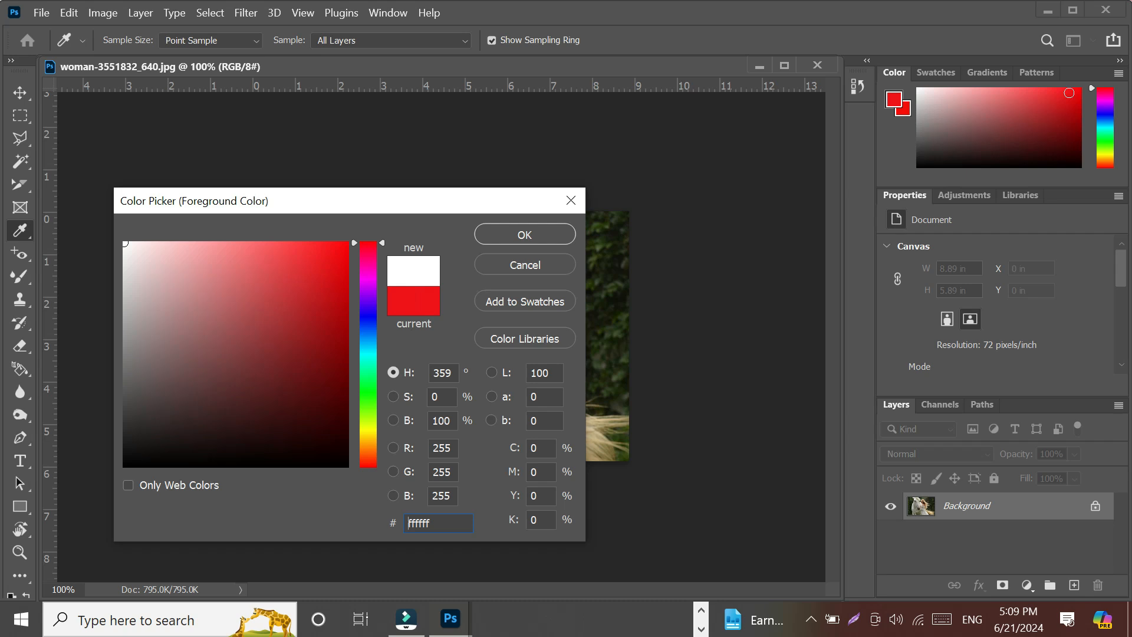
pyautogui.click(522, 235)
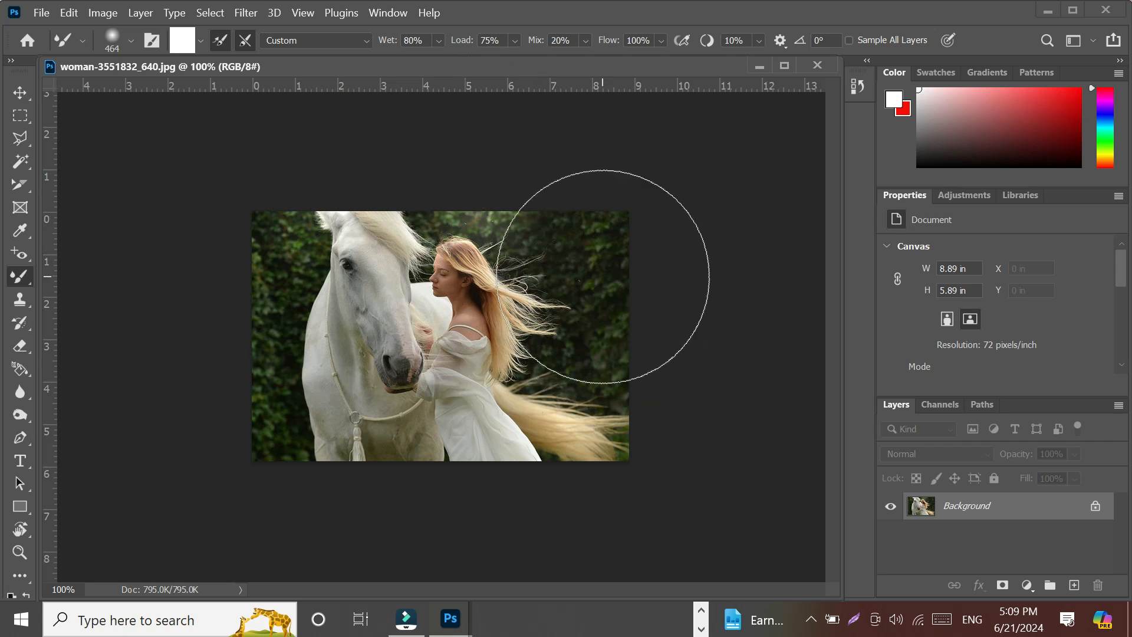
# - Set the Mixer Brush size to 149 px and paint white over the dark foliage around the photo's edges
pyautogui.rightClick(602, 276)
pyautogui.moveTo(792, 323); pyautogui.dragTo(764, 324)
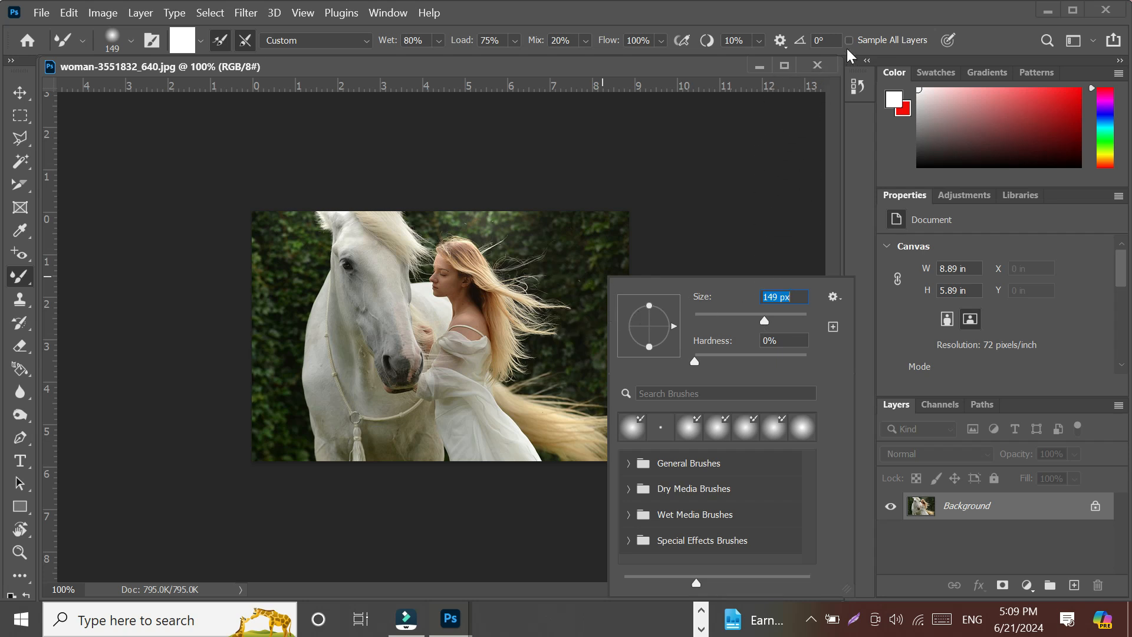
pyautogui.click(847, 16)
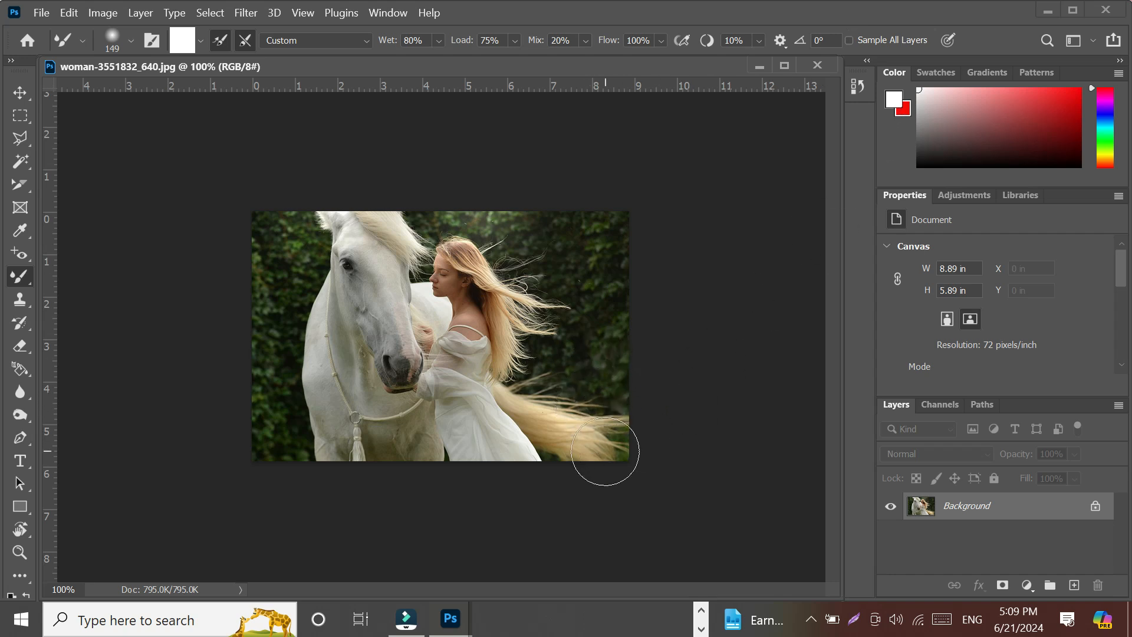
pyautogui.moveTo(601, 450); pyautogui.dragTo(603, 437)
pyautogui.moveTo(603, 387)
pyautogui.mouseDown()
pyautogui.moveTo(610, 222)
pyautogui.moveTo(417, 218)
pyautogui.moveTo(316, 234)
pyautogui.moveTo(295, 242)
pyautogui.moveTo(273, 394)
pyautogui.moveTo(283, 436)
pyautogui.moveTo(335, 456)
pyautogui.moveTo(612, 441)
pyautogui.moveTo(580, 358)
pyautogui.moveTo(579, 272)
pyautogui.moveTo(579, 259)
pyautogui.moveTo(610, 250)
pyautogui.moveTo(612, 231)
pyautogui.moveTo(392, 203)
pyautogui.moveTo(288, 207)
pyautogui.moveTo(274, 233)
pyautogui.moveTo(266, 316)
pyautogui.moveTo(258, 258)
pyautogui.moveTo(286, 231)
pyautogui.moveTo(355, 213)
pyautogui.moveTo(495, 212)
pyautogui.moveTo(623, 228)
pyautogui.moveTo(605, 441)
pyautogui.moveTo(569, 274)
pyautogui.moveTo(562, 375)
pyautogui.moveTo(550, 387)
pyautogui.moveTo(594, 417)
pyautogui.mouseUp()
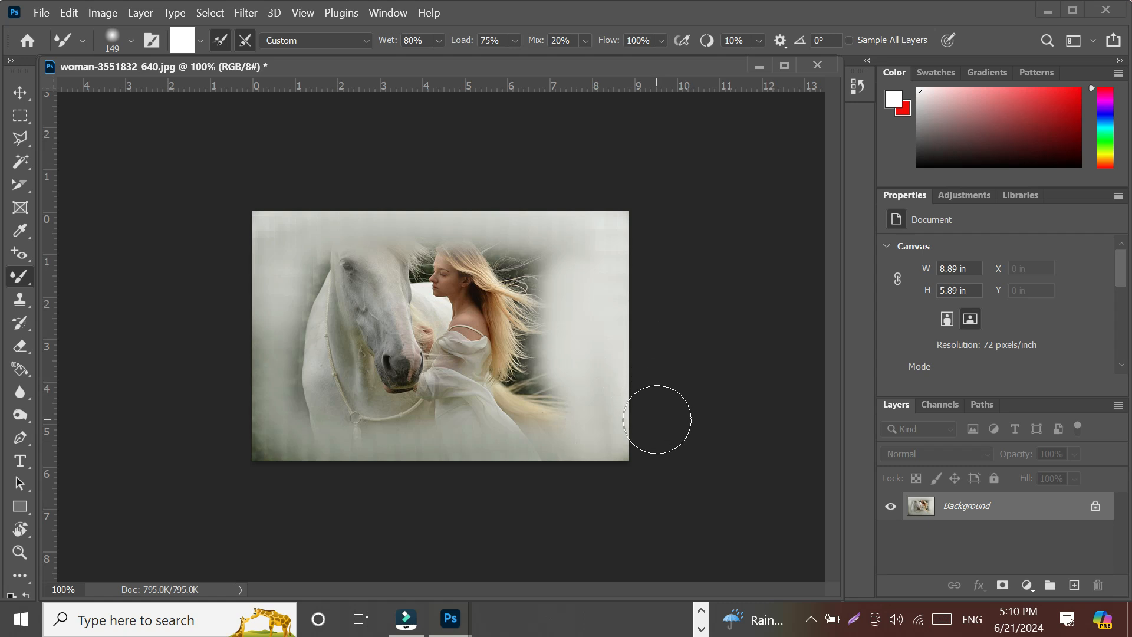
# - Extend the white fade inward around the woman's hair, the dress and the horse's body, leaving an oval vignette
pyautogui.scroll(5, 650, 425)
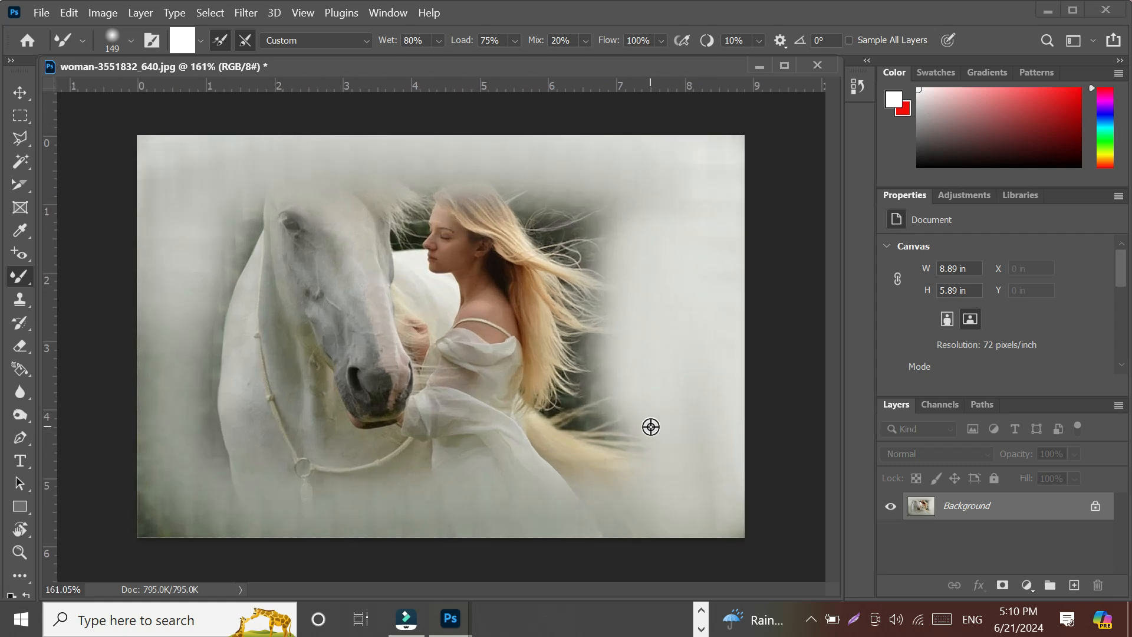
pyautogui.scroll(1, 651, 426)
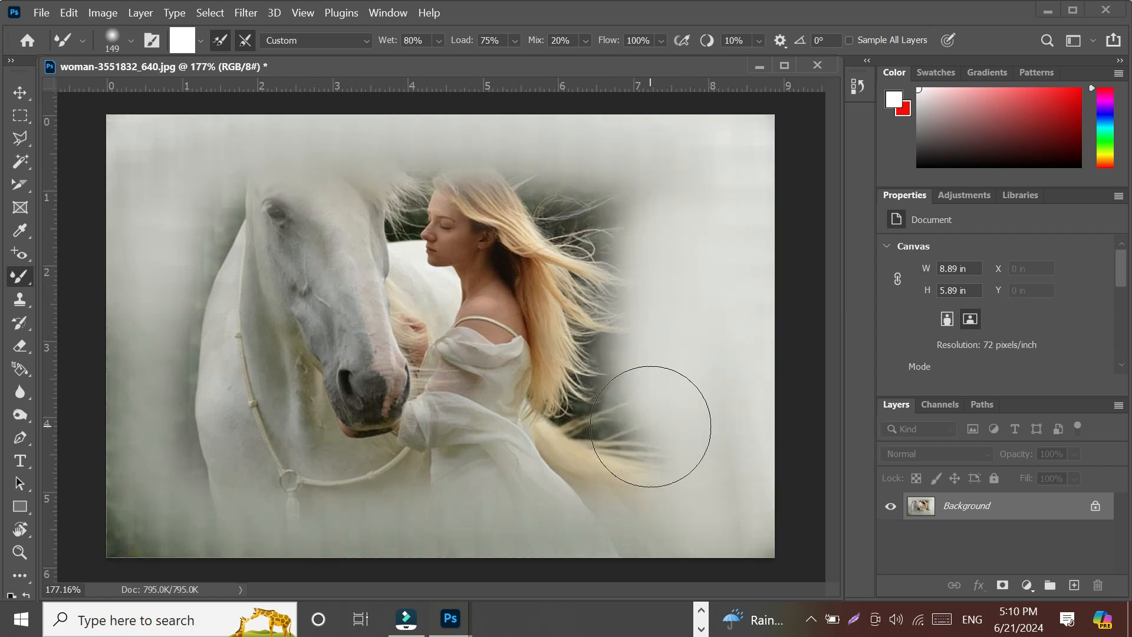
pyautogui.moveTo(643, 437)
pyautogui.mouseDown()
pyautogui.moveTo(614, 497)
pyautogui.moveTo(614, 480)
pyautogui.moveTo(637, 480)
pyautogui.moveTo(610, 470)
pyautogui.moveTo(607, 425)
pyautogui.moveTo(632, 328)
pyautogui.moveTo(619, 253)
pyautogui.moveTo(571, 189)
pyautogui.mouseUp()
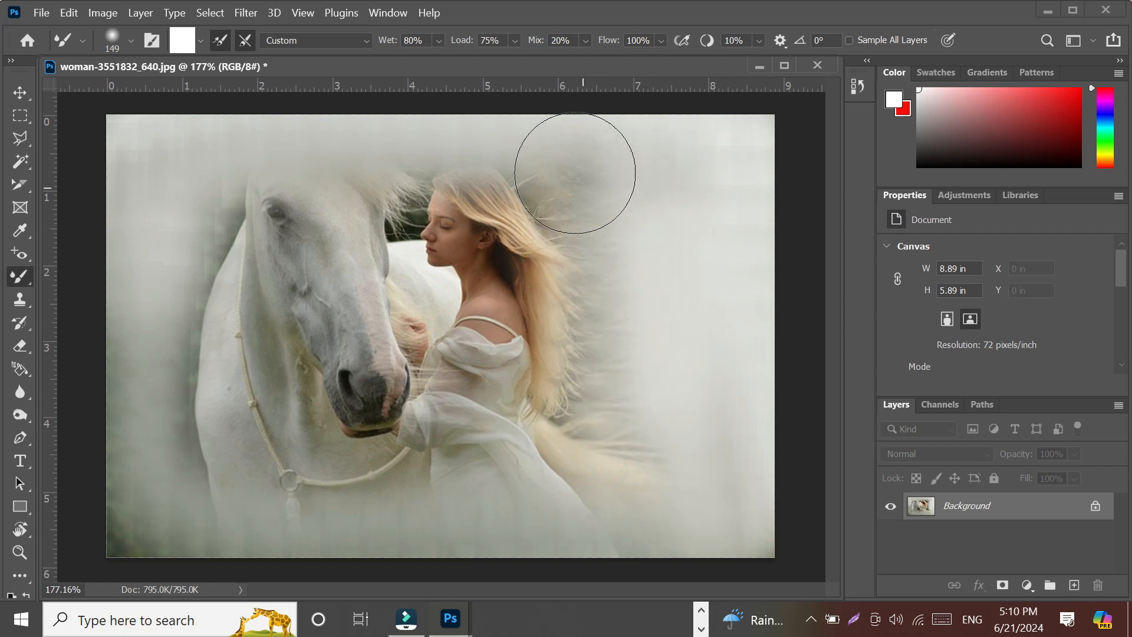
pyautogui.moveTo(360, 511)
pyautogui.mouseDown()
pyautogui.moveTo(485, 510)
pyautogui.moveTo(602, 404)
pyautogui.moveTo(640, 212)
pyautogui.mouseUp()
pyautogui.moveTo(666, 566)
pyautogui.mouseDown()
pyautogui.moveTo(621, 388)
pyautogui.moveTo(600, 572)
pyautogui.moveTo(616, 485)
pyautogui.moveTo(657, 399)
pyautogui.moveTo(622, 196)
pyautogui.moveTo(575, 156)
pyautogui.moveTo(455, 110)
pyautogui.moveTo(360, 117)
pyautogui.moveTo(243, 164)
pyautogui.moveTo(168, 243)
pyautogui.moveTo(157, 345)
pyautogui.moveTo(213, 438)
pyautogui.moveTo(317, 499)
pyautogui.moveTo(406, 527)
pyautogui.moveTo(731, 528)
pyautogui.moveTo(772, 481)
pyautogui.moveTo(759, 472)
pyautogui.moveTo(497, 532)
pyautogui.moveTo(230, 540)
pyautogui.moveTo(112, 515)
pyautogui.moveTo(171, 541)
pyautogui.mouseUp()
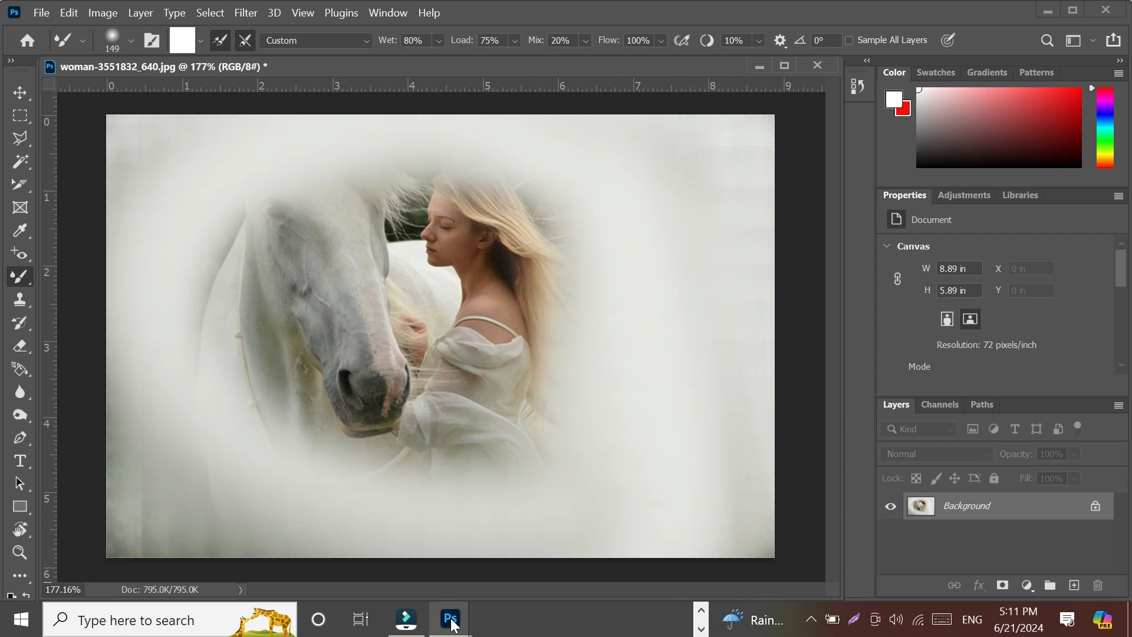
# - Switch to the face-beautiful-woman-before-after-600nw-1848254794.jpg document, unlock its Background layer and duplicate that layer
pyautogui.moveTo(453, 629)
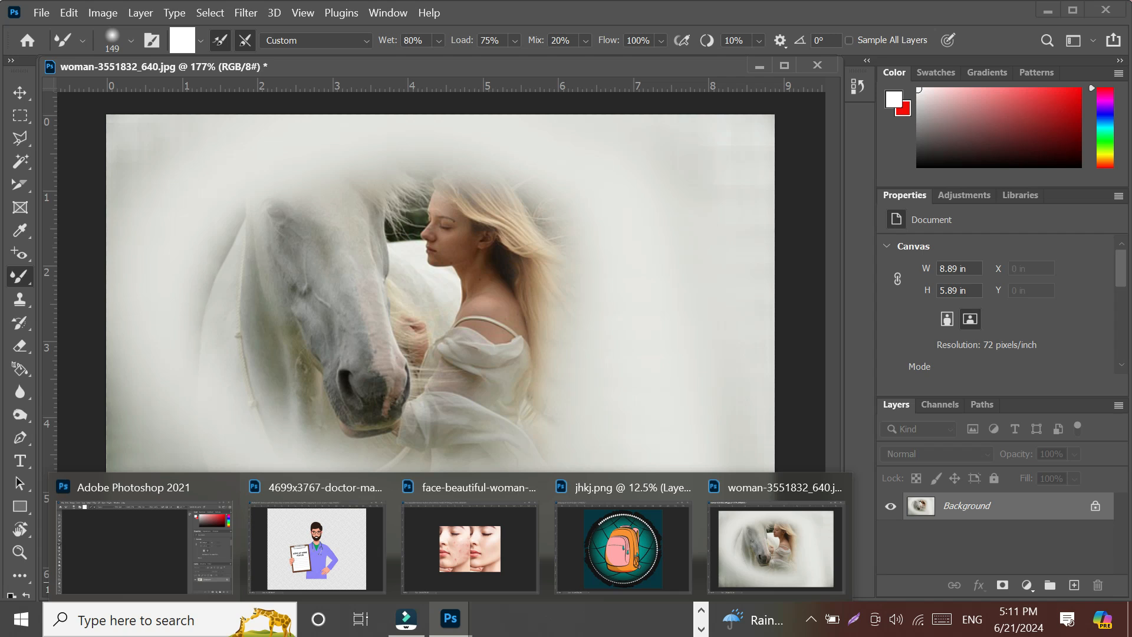
pyautogui.click(468, 567)
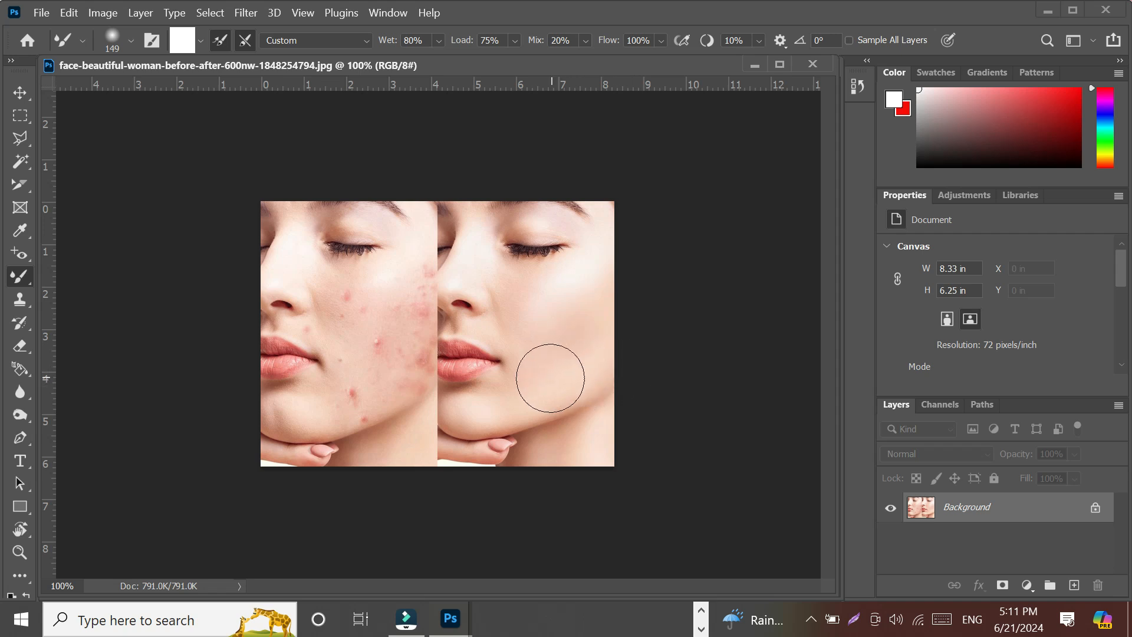
pyautogui.scroll(3, 551, 378)
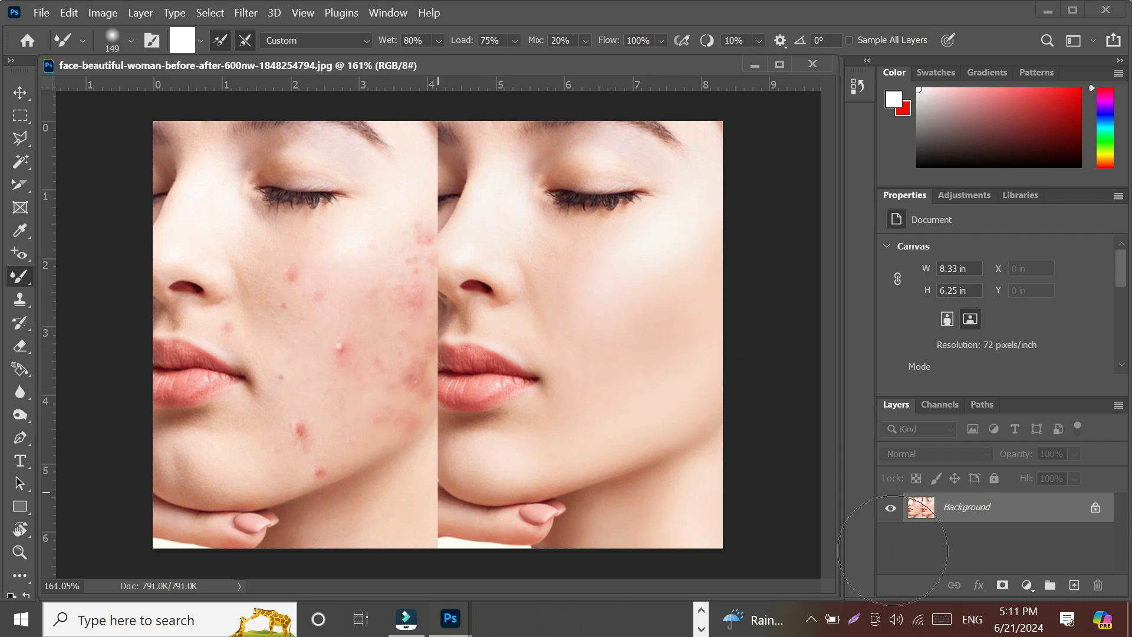
pyautogui.click(1096, 510)
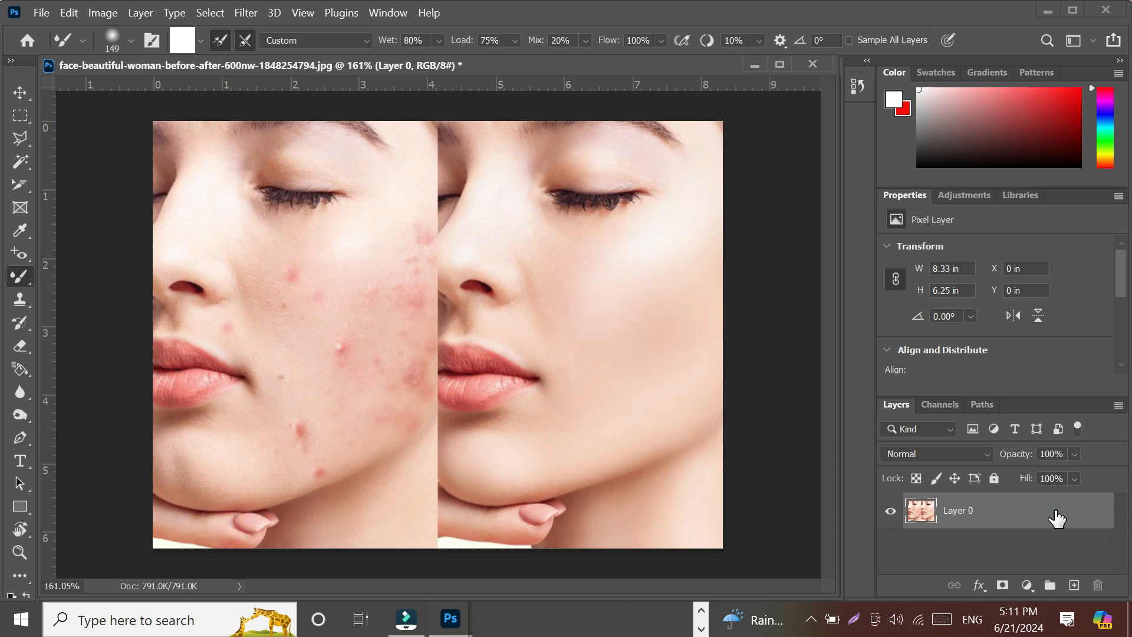
pyautogui.hotkey('ctrl', 'j')
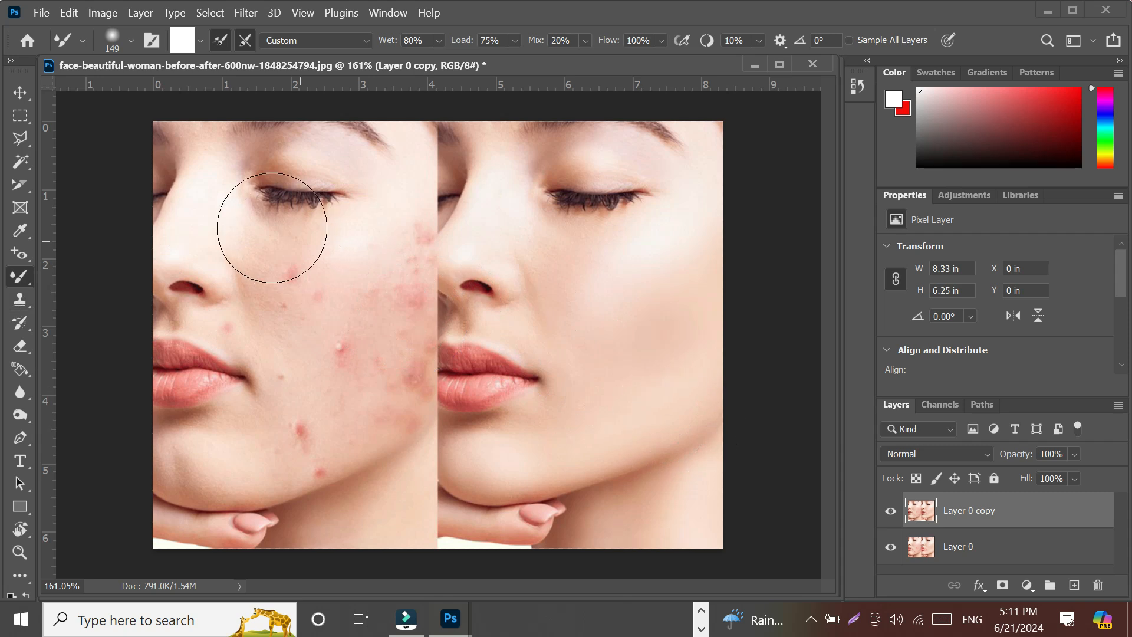
# - Select the Mixer Brush Tool and set its brush size to 69 px for retouching the blemished face
pyautogui.rightClick(25, 277)
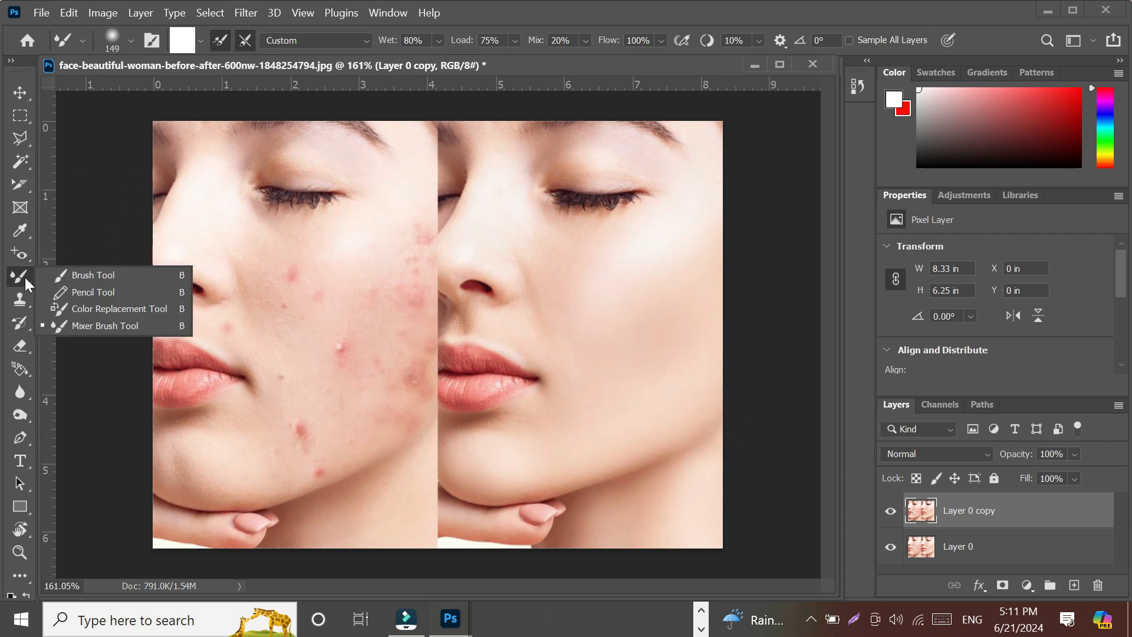
pyautogui.click(83, 324)
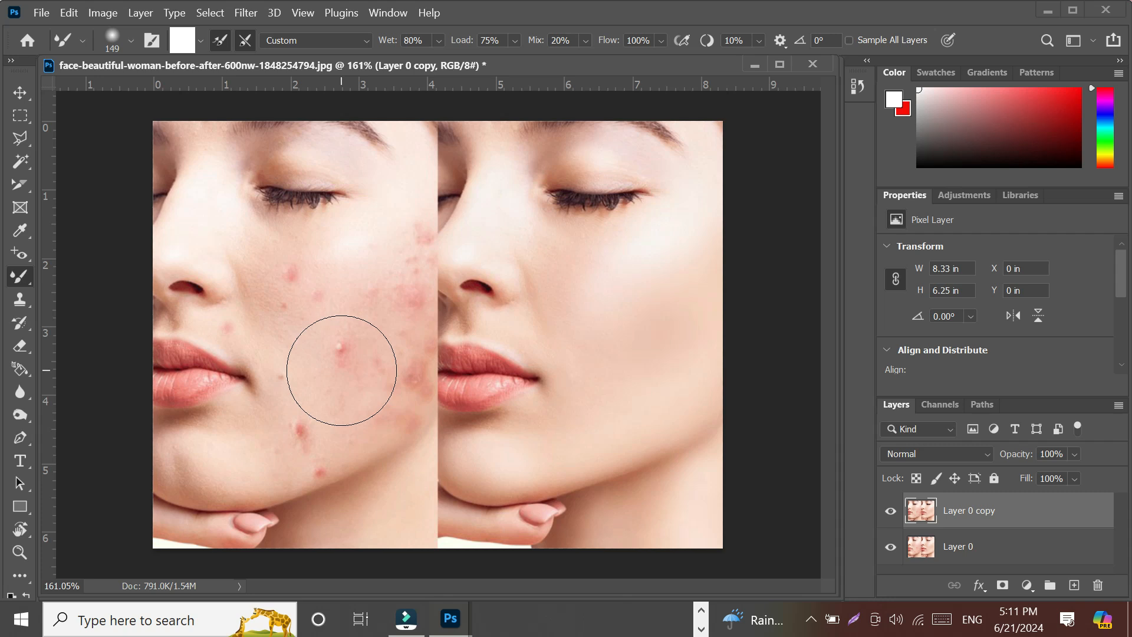
pyautogui.rightClick(22, 279)
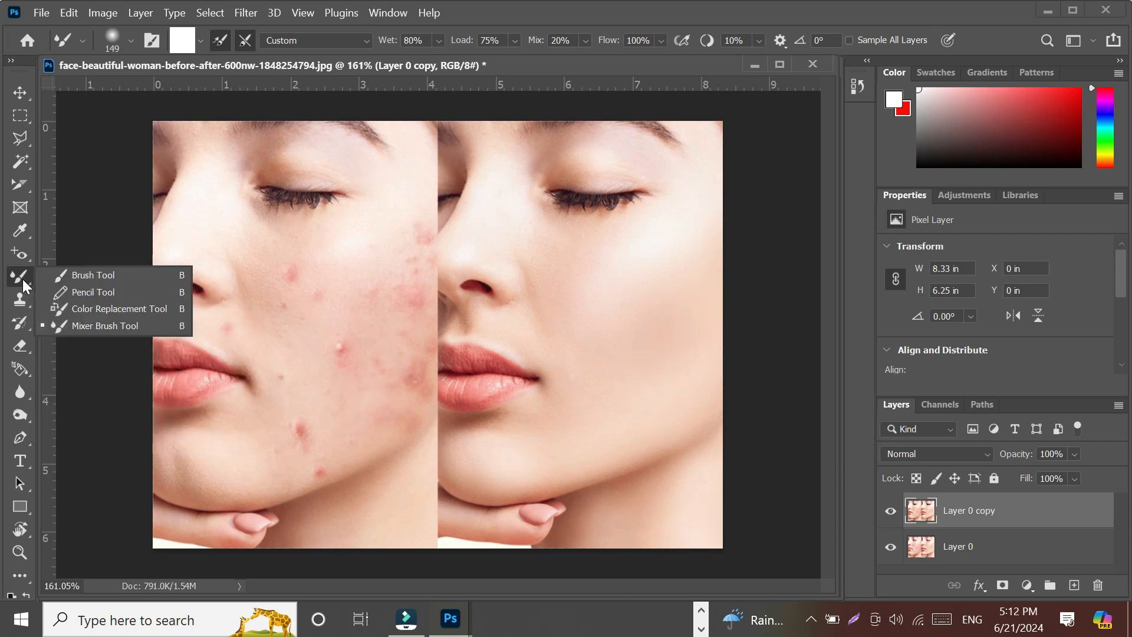
pyautogui.click(97, 327)
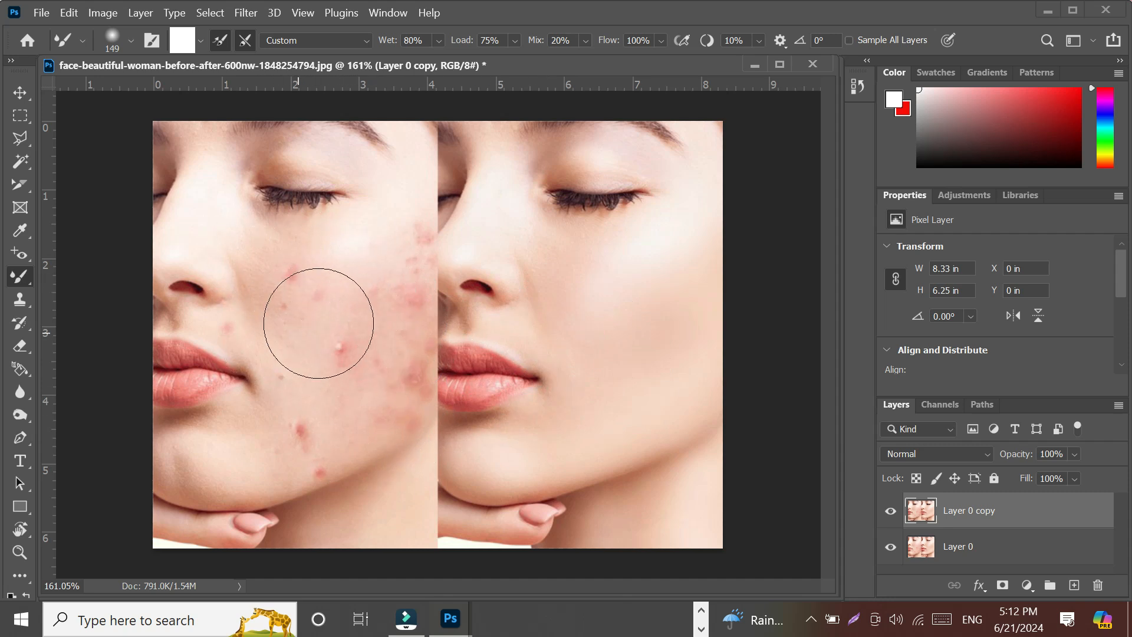
pyautogui.rightClick(328, 293)
pyautogui.moveTo(490, 324); pyautogui.dragTo(459, 326)
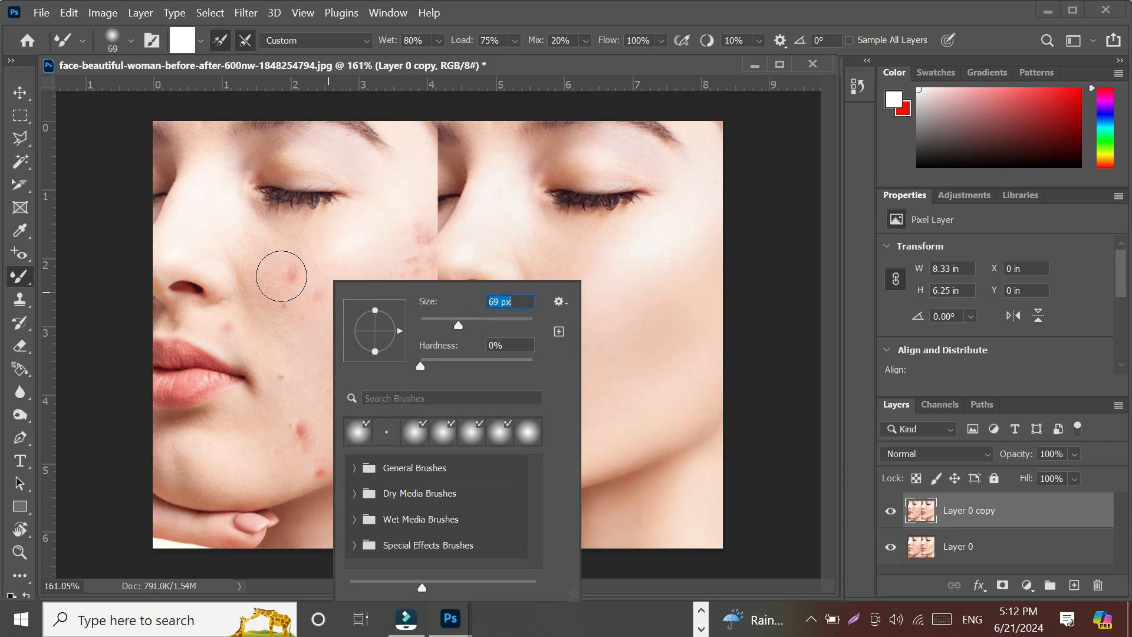
pyautogui.click(1013, 18)
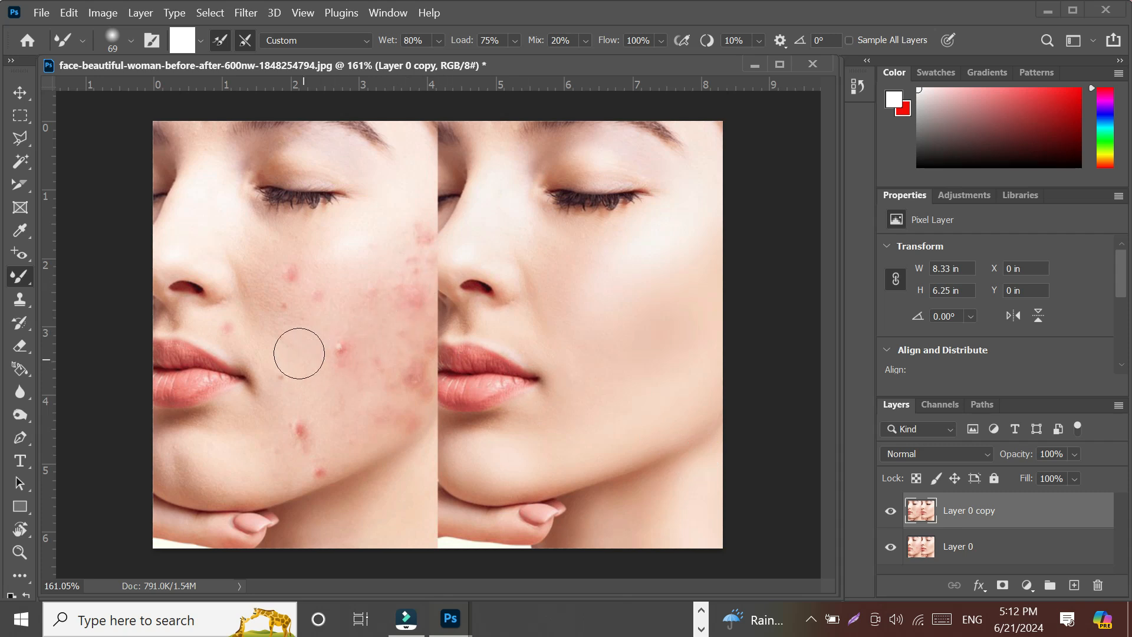
# - Sample clean skin on the left face and blend away the red spots on the inner cheek beside the nose
pyautogui.moveTo(340, 372); pyautogui.dragTo(355, 378)
pyautogui.moveTo(293, 344); pyautogui.dragTo(313, 348)
pyautogui.keyDown('alt'); pyautogui.click(303, 352); pyautogui.keyUp('alt')
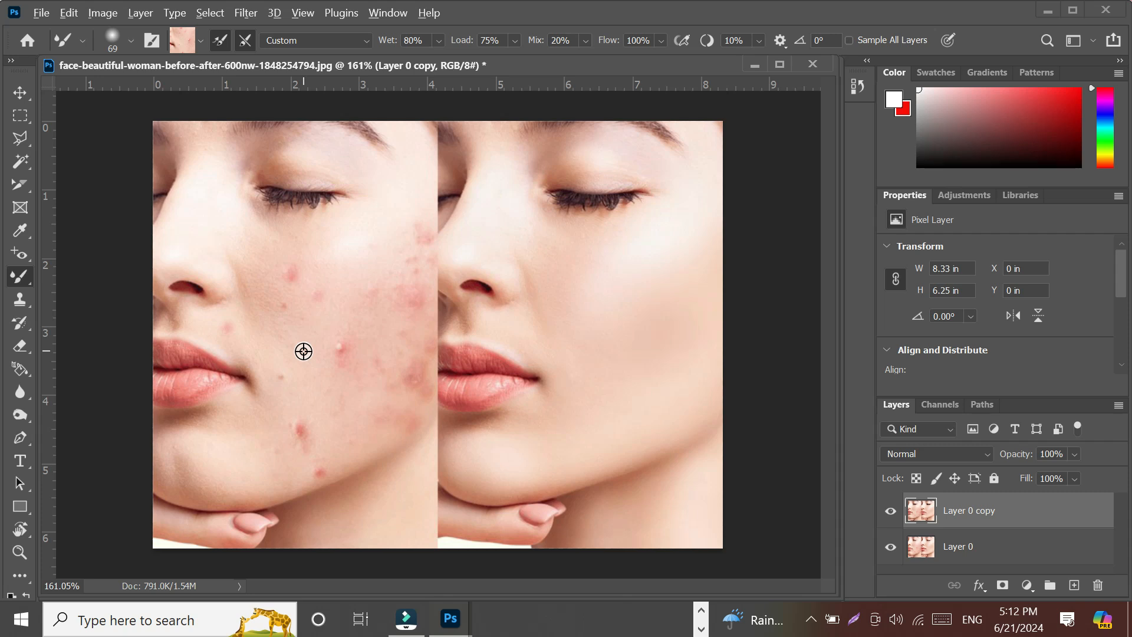
pyautogui.keyDown('alt'); pyautogui.click(304, 351); pyautogui.keyUp('alt')
pyautogui.click(291, 323)
pyautogui.moveTo(278, 312)
pyautogui.mouseDown()
pyautogui.moveTo(320, 299)
pyautogui.moveTo(296, 283)
pyautogui.moveTo(316, 312)
pyautogui.mouseUp()
pyautogui.keyDown('alt'); pyautogui.click(328, 286); pyautogui.keyUp('alt')
pyautogui.moveTo(291, 281); pyautogui.dragTo(318, 289)
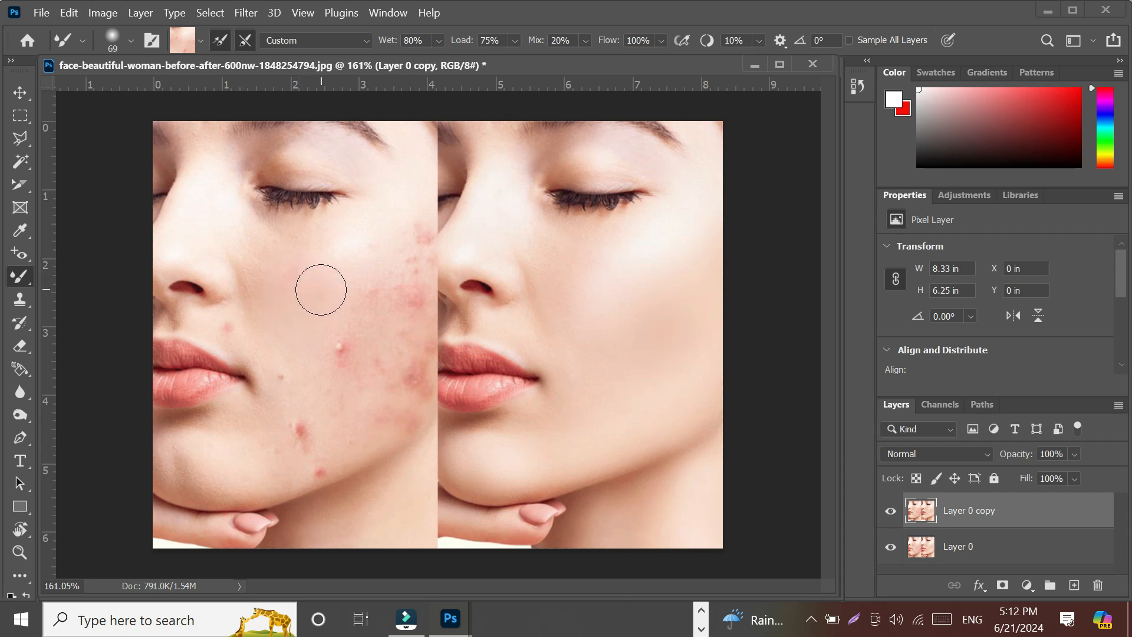
# - Smooth the remaining blemishes across the middle of the left face's cheek, up toward the outer eye
pyautogui.moveTo(286, 281); pyautogui.dragTo(387, 254)
pyautogui.moveTo(292, 357); pyautogui.dragTo(316, 324)
pyautogui.moveTo(289, 368)
pyautogui.mouseDown()
pyautogui.moveTo(284, 392)
pyautogui.moveTo(363, 328)
pyautogui.moveTo(332, 324)
pyautogui.moveTo(375, 237)
pyautogui.mouseUp()
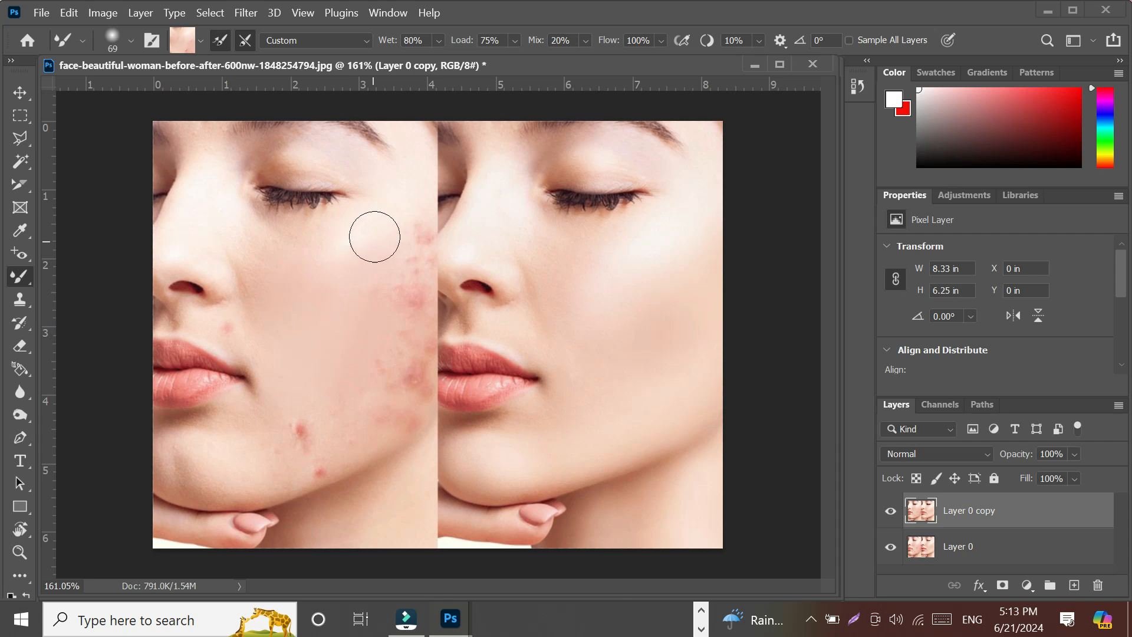
# - Resample nearby clear skin and blend away the acne along the left face's outer cheek, from below the temple downward
pyautogui.keyDown('alt'); pyautogui.click(387, 230); pyautogui.keyUp('alt')
pyautogui.moveTo(418, 230)
pyautogui.mouseDown()
pyautogui.moveTo(420, 272)
pyautogui.moveTo(402, 241)
pyautogui.moveTo(384, 239)
pyautogui.moveTo(424, 240)
pyautogui.mouseUp()
pyautogui.keyDown('alt'); pyautogui.click(384, 238); pyautogui.keyUp('alt')
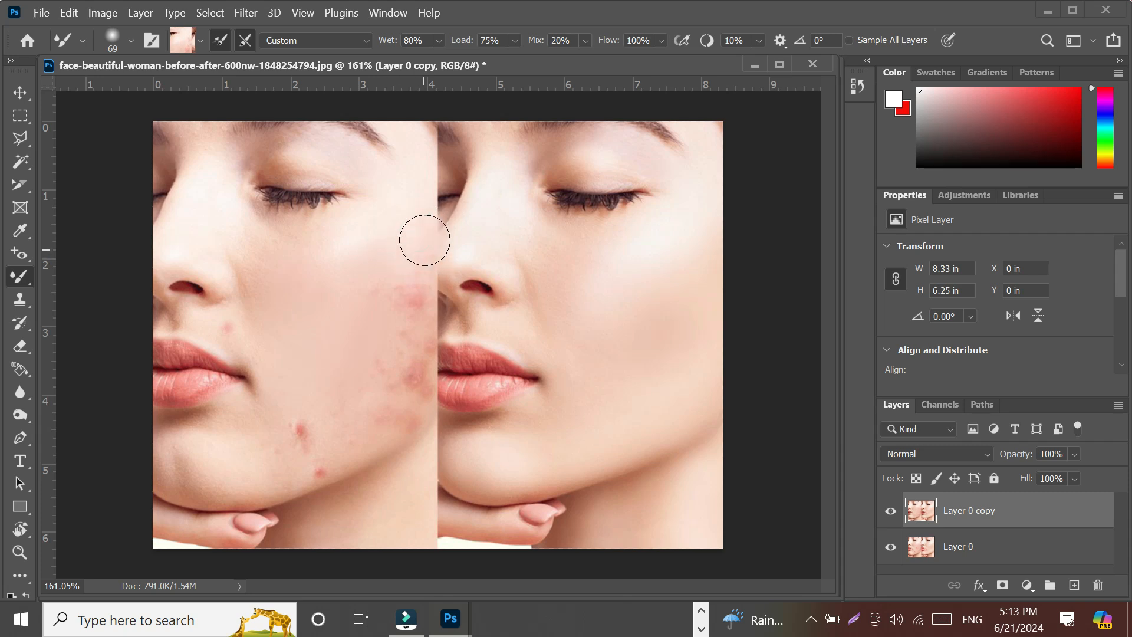
pyautogui.keyDown('alt'); pyautogui.click(339, 324); pyautogui.keyUp('alt')
pyautogui.moveTo(367, 308)
pyautogui.mouseDown()
pyautogui.moveTo(401, 291)
pyautogui.moveTo(414, 324)
pyautogui.moveTo(405, 296)
pyautogui.mouseUp()
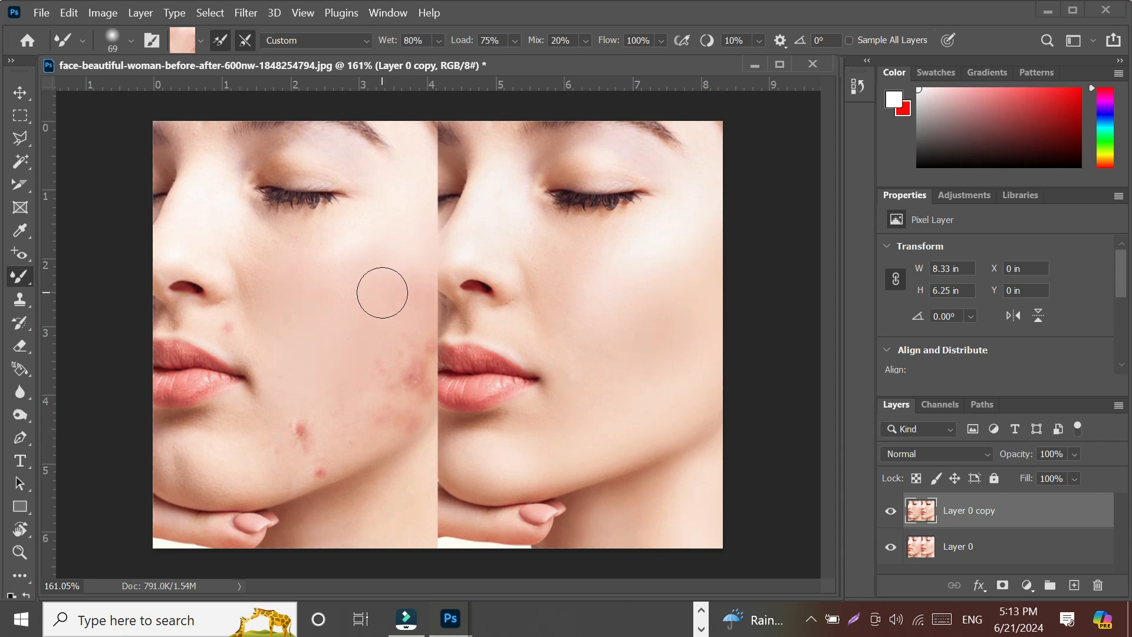
pyautogui.moveTo(382, 367)
pyautogui.mouseDown()
pyautogui.moveTo(415, 350)
pyautogui.moveTo(398, 343)
pyautogui.moveTo(359, 392)
pyautogui.moveTo(383, 395)
pyautogui.mouseUp()
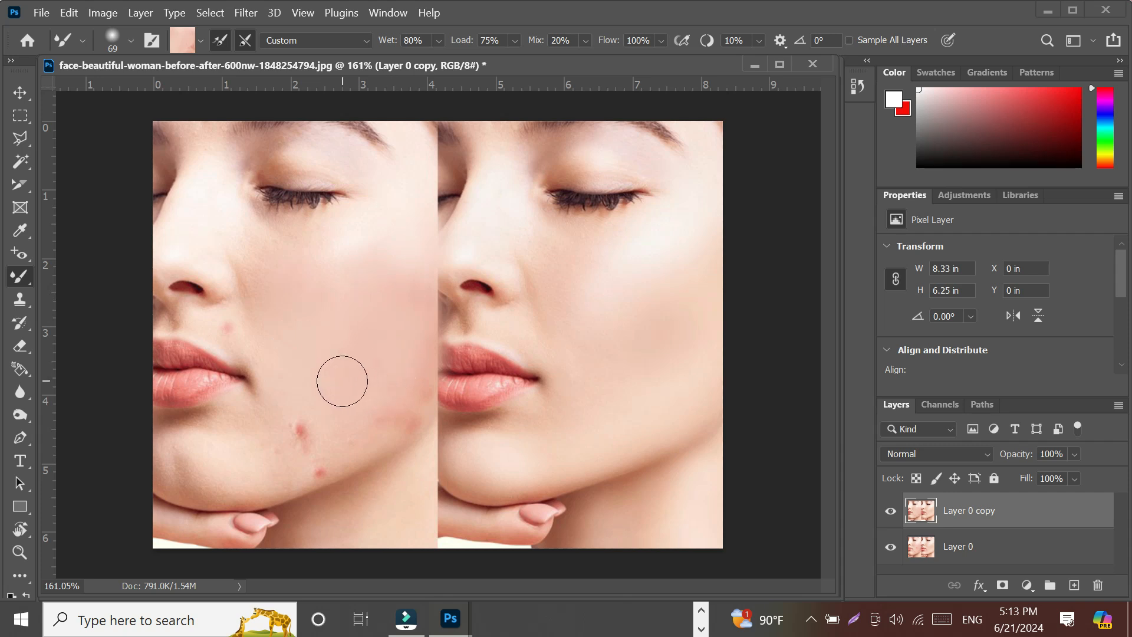
# - Sample skin beside the left face's mouth and blend away the red spot above the lip corner
pyautogui.keyDown('alt'); pyautogui.click(285, 340); pyautogui.keyUp('alt')
pyautogui.keyDown('alt'); pyautogui.click(238, 328); pyautogui.keyUp('alt')
pyautogui.moveTo(241, 328)
pyautogui.mouseDown()
pyautogui.moveTo(223, 326)
pyautogui.moveTo(234, 330)
pyautogui.mouseUp()
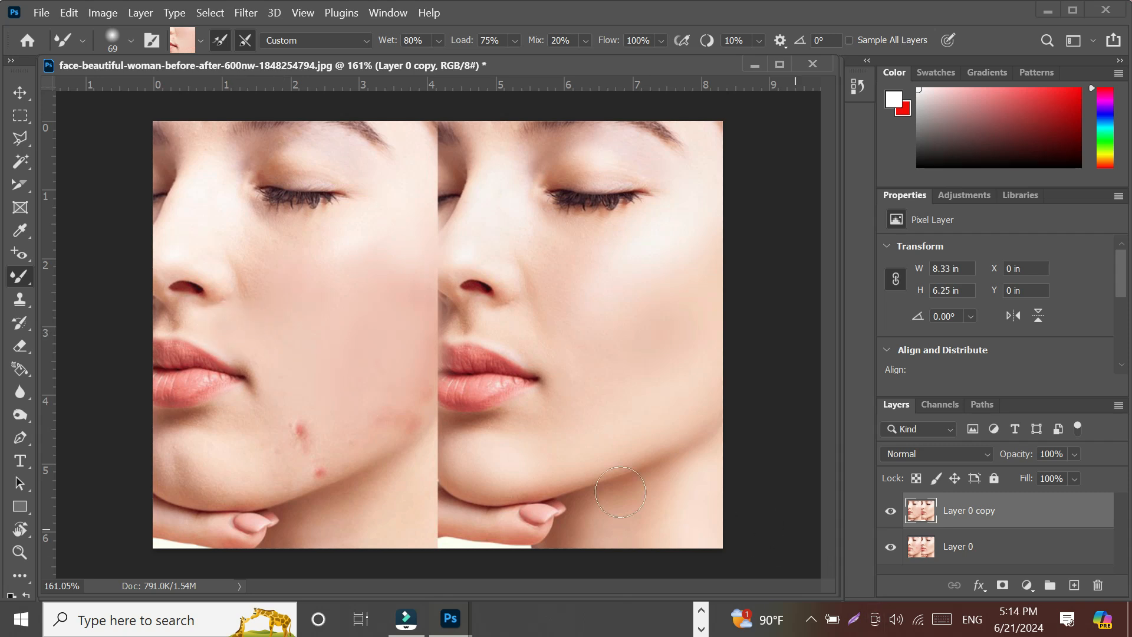
# - Sample clear cheek skin and blend away the blemishes along the left face's jaw and beside the chin
pyautogui.keyDown('alt'); pyautogui.click(334, 379); pyautogui.keyUp('alt')
pyautogui.moveTo(301, 437)
pyautogui.mouseDown()
pyautogui.moveTo(315, 418)
pyautogui.moveTo(287, 454)
pyautogui.moveTo(336, 445)
pyautogui.moveTo(404, 413)
pyautogui.mouseUp()
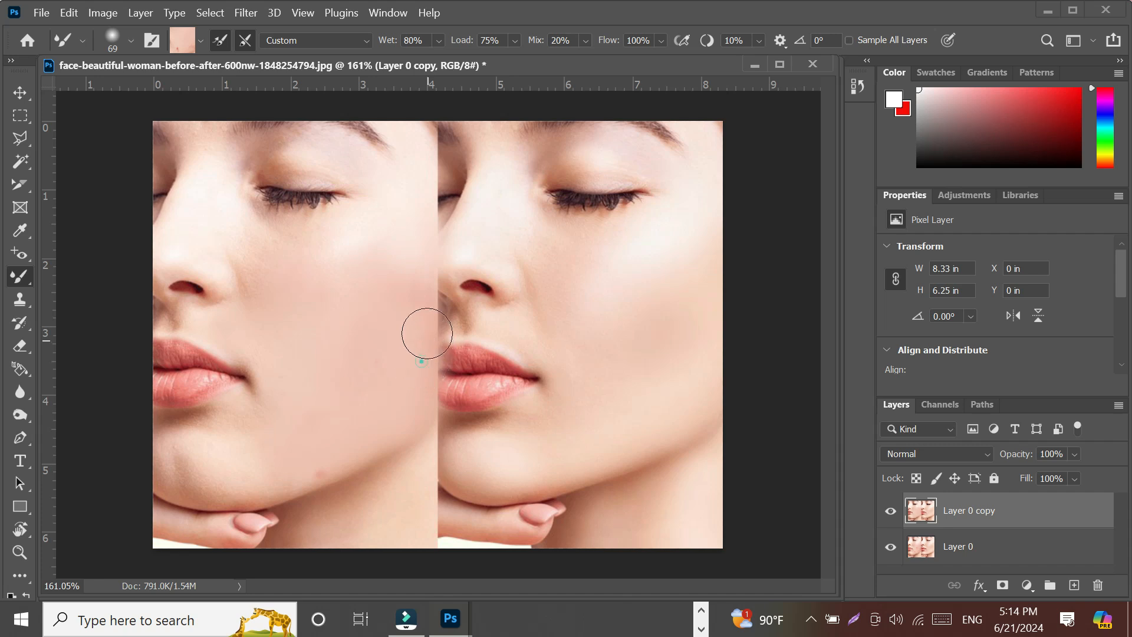
pyautogui.moveTo(338, 465); pyautogui.dragTo(310, 460)
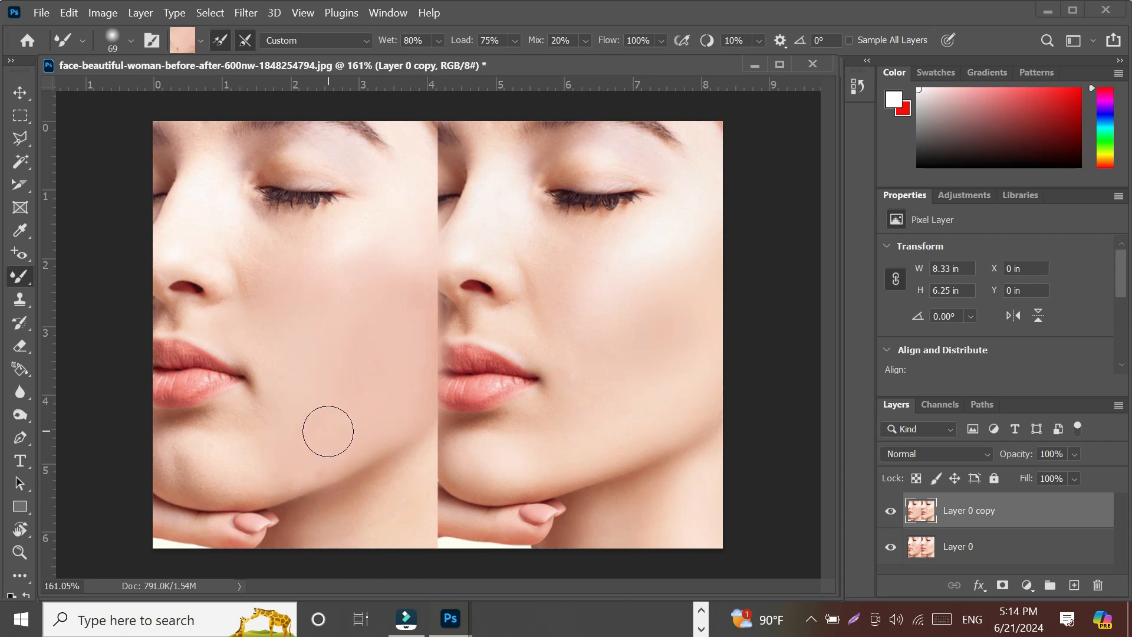
pyautogui.moveTo(328, 431)
pyautogui.mouseDown()
pyautogui.moveTo(321, 460)
pyautogui.moveTo(377, 362)
pyautogui.moveTo(346, 476)
pyautogui.moveTo(306, 445)
pyautogui.moveTo(311, 435)
pyautogui.moveTo(320, 473)
pyautogui.moveTo(258, 465)
pyautogui.moveTo(344, 370)
pyautogui.mouseUp()
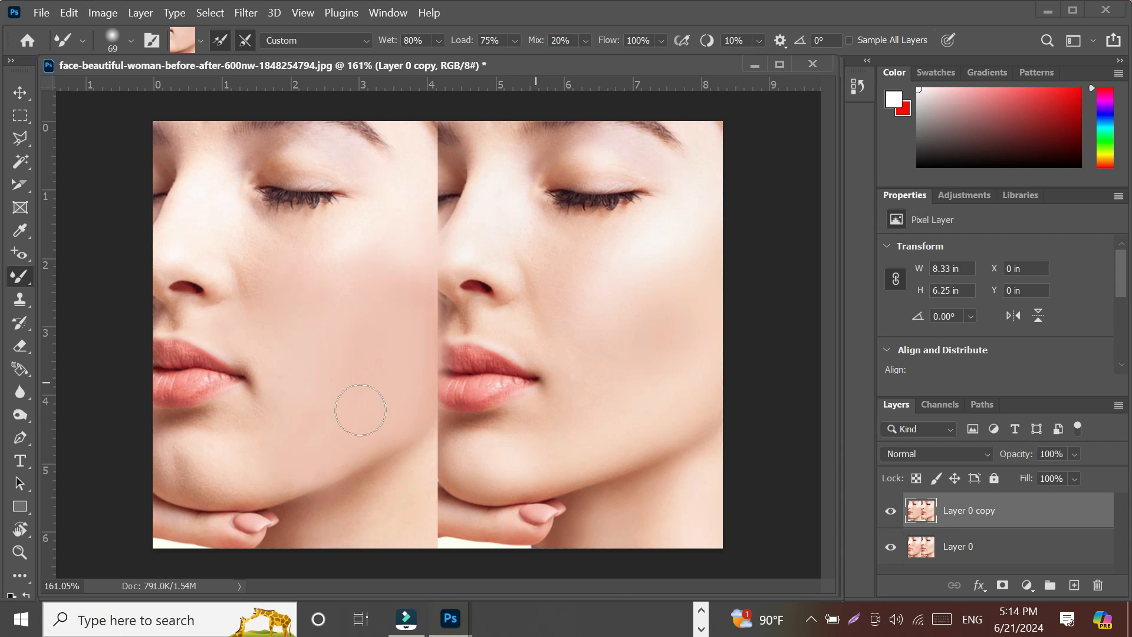
pyautogui.rightClick(24, 278)
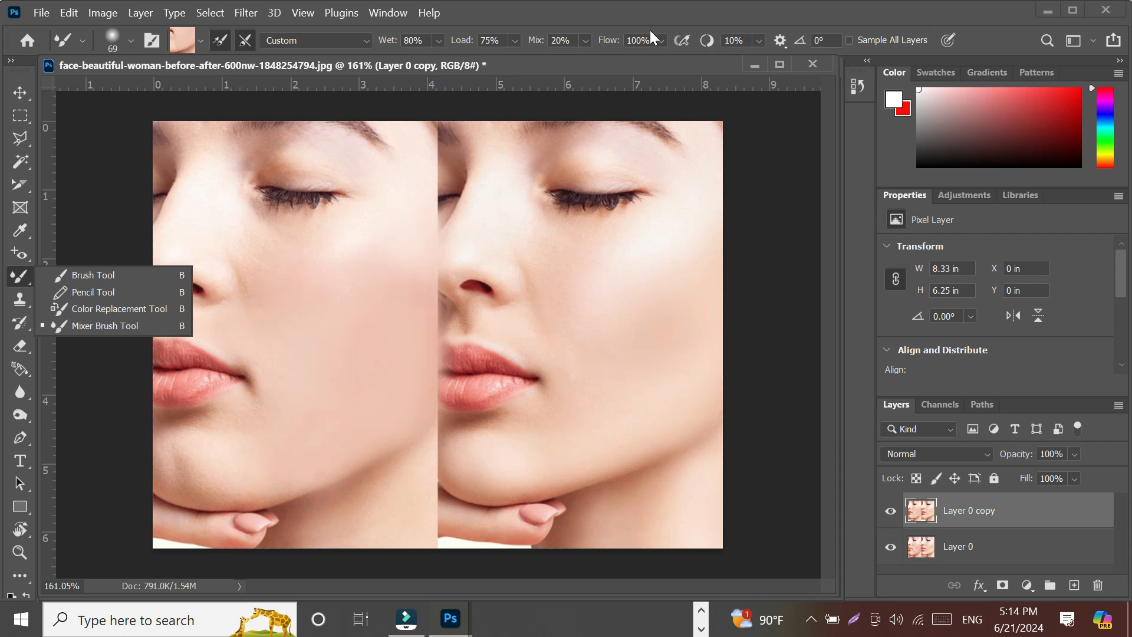
pyautogui.click(640, 13)
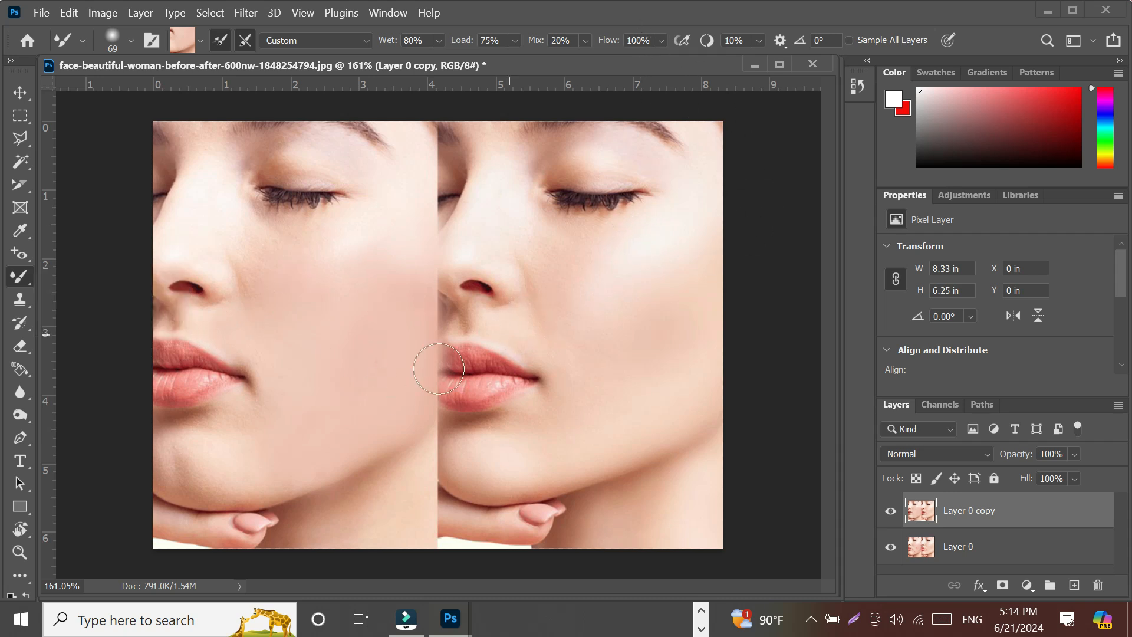